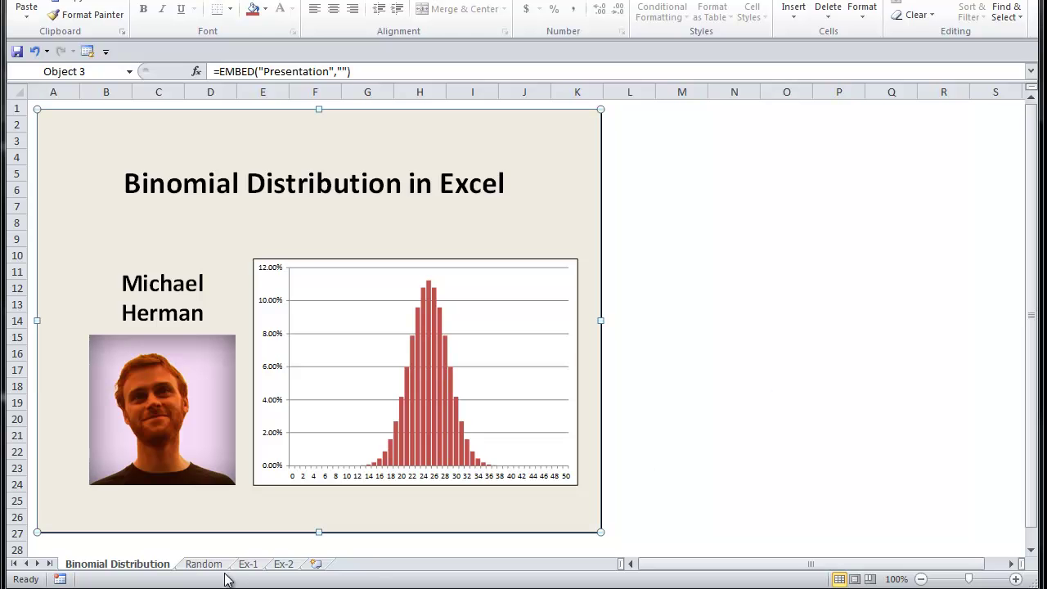
Step: On the Random sheet, fill column C from C2 down with =RAND()
left_click(218, 565)
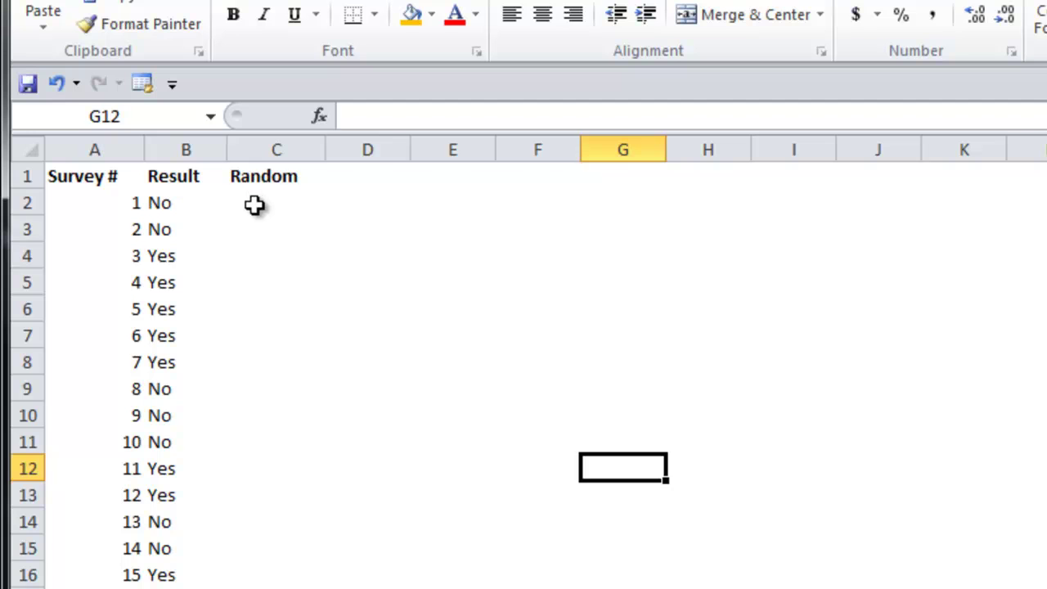
left_click(257, 205)
type("=r")
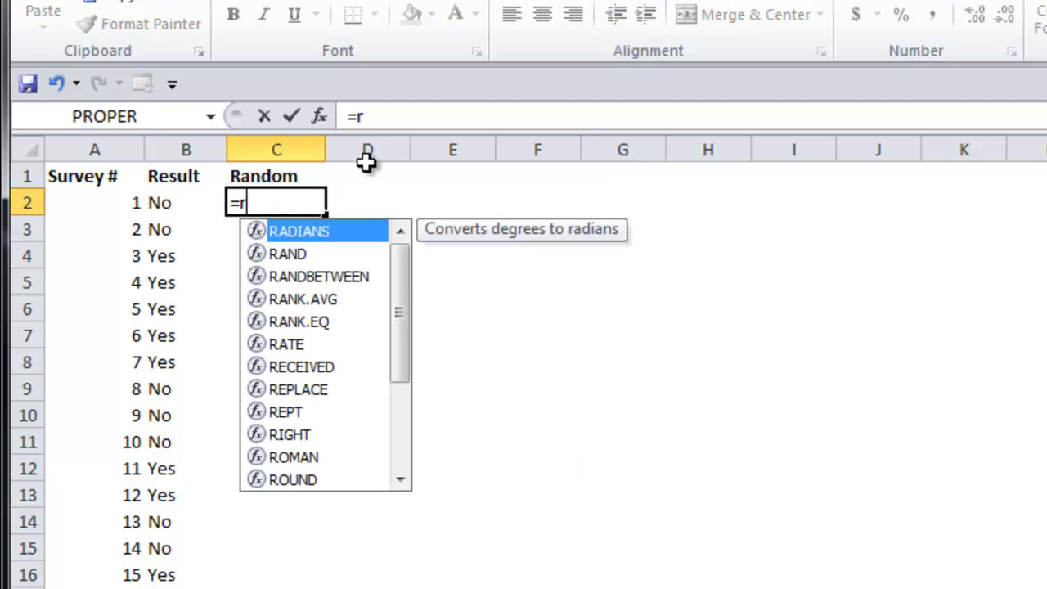
type("and")
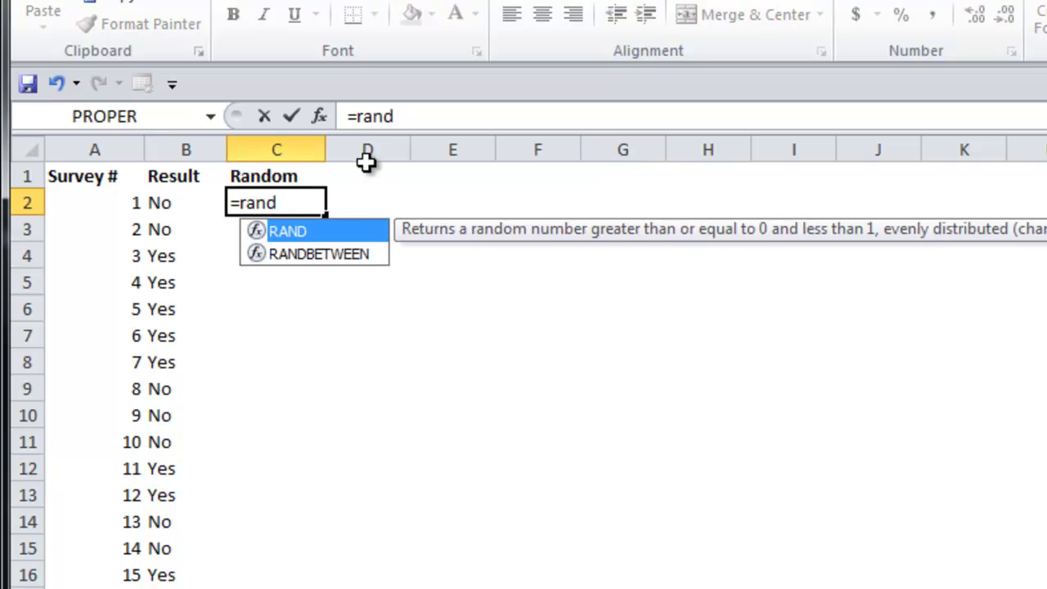
type("()")
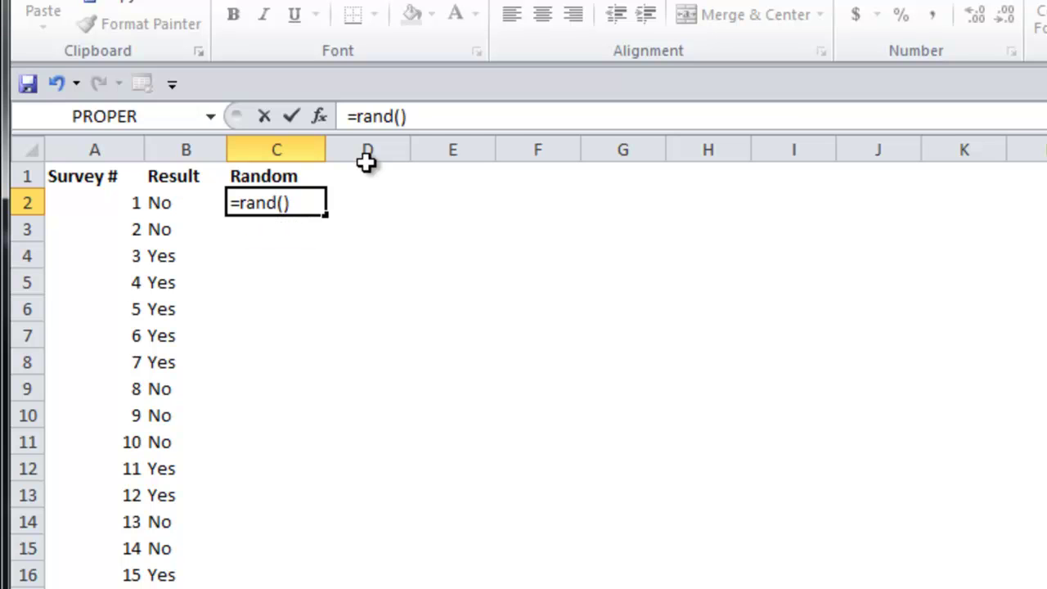
key("Return")
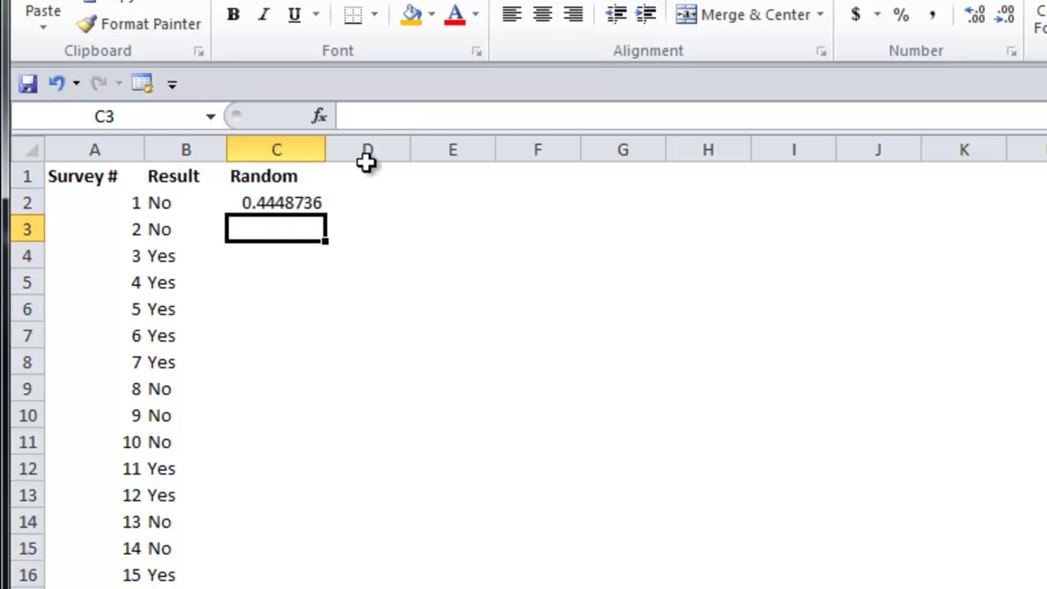
left_click(304, 202)
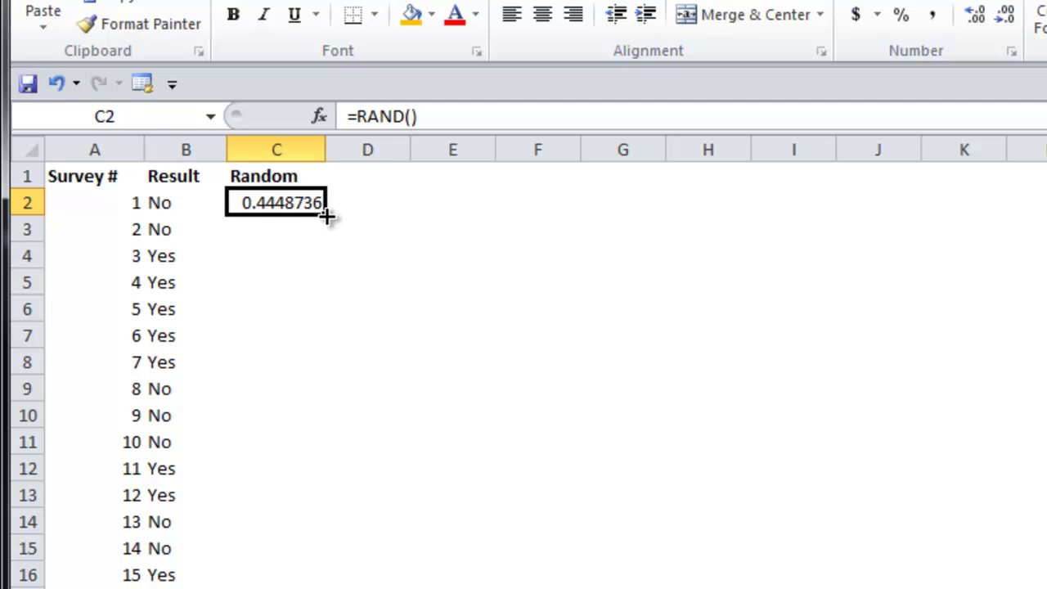
double_click(326, 215)
Step: Turn on filtering and sort the rows by Random, largest to smallest
left_click(287, 175)
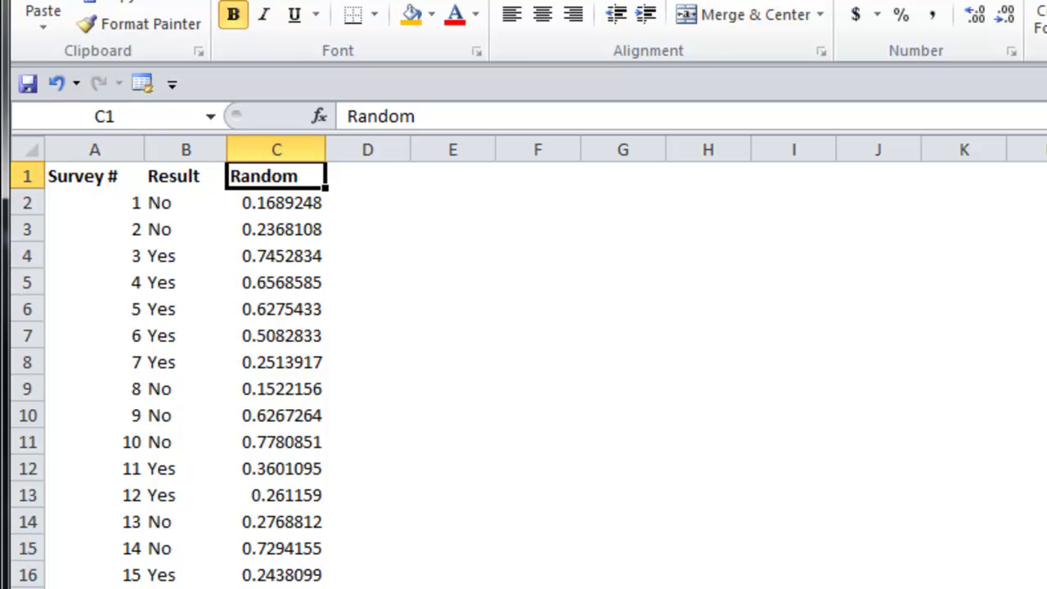
key("ctrl+shift+l")
left_click(313, 175)
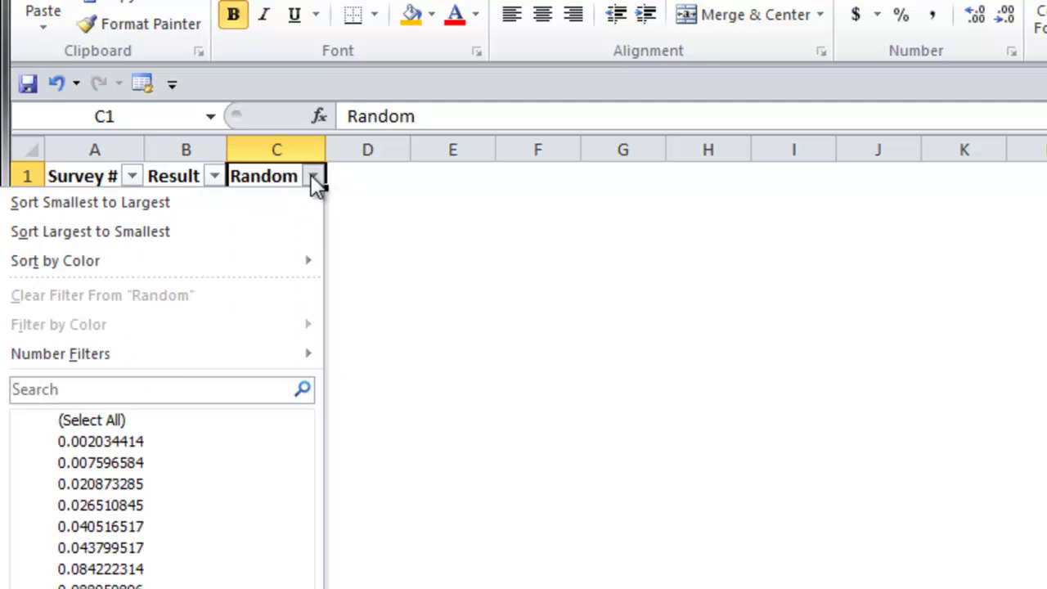
left_click(127, 236)
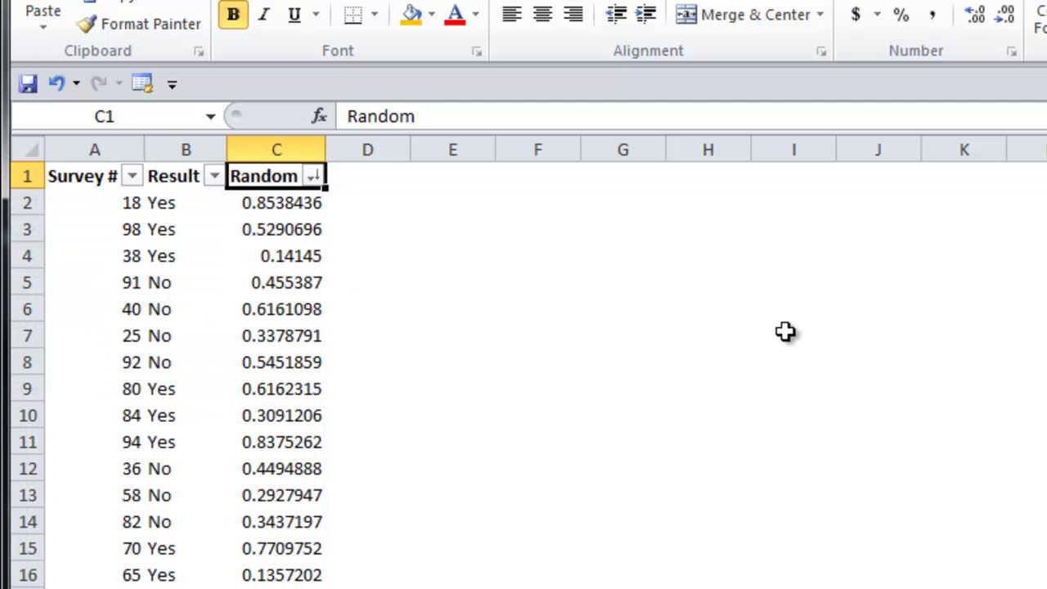
left_click(840, 334)
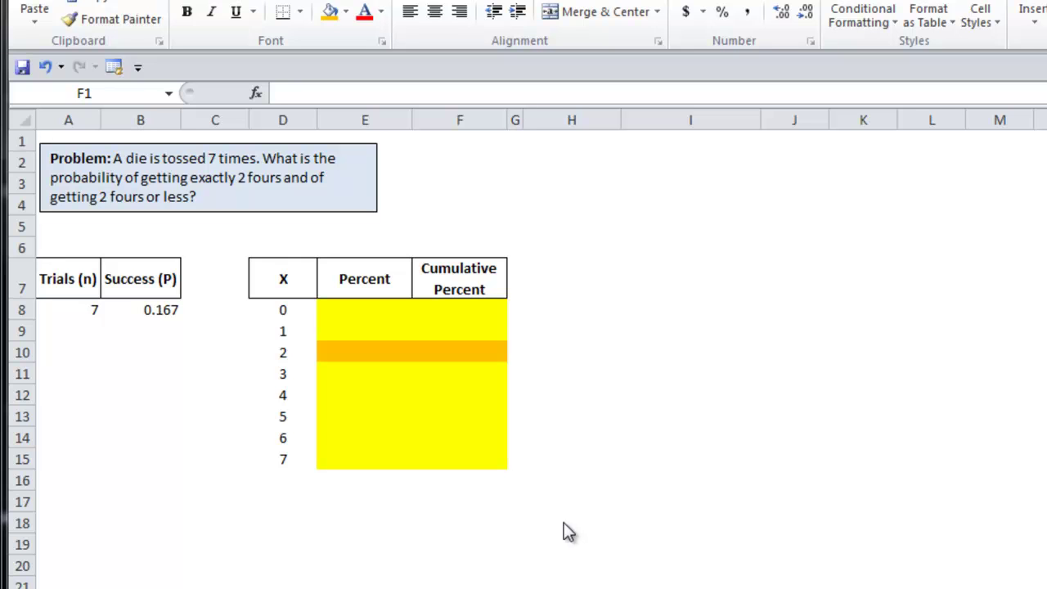
Step: Start =BINOM.DIST in E8 with D8 as successes and absolute $A$8 as trials
left_click(408, 312)
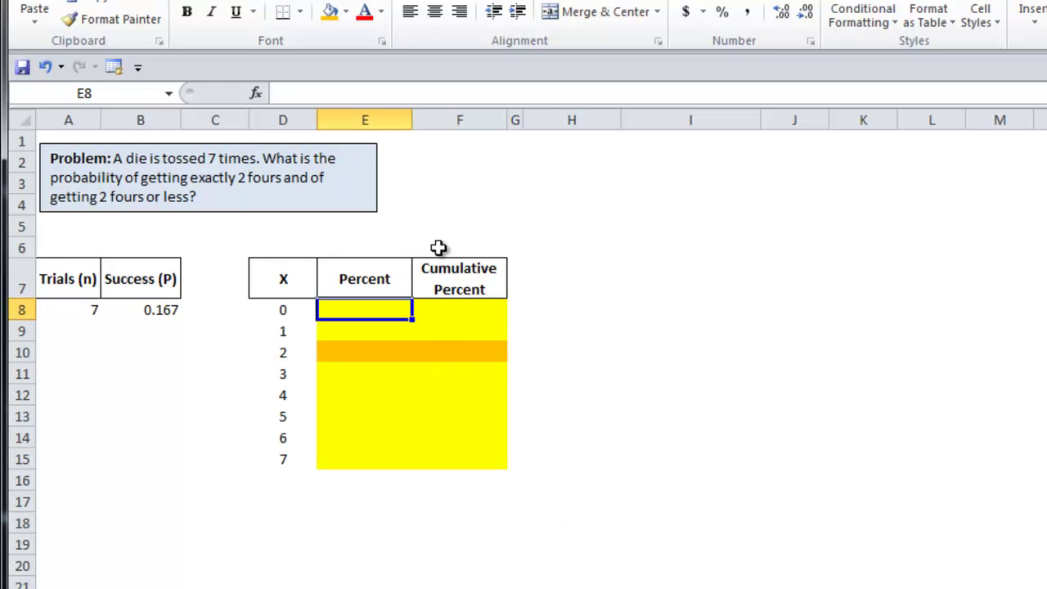
type("=bin")
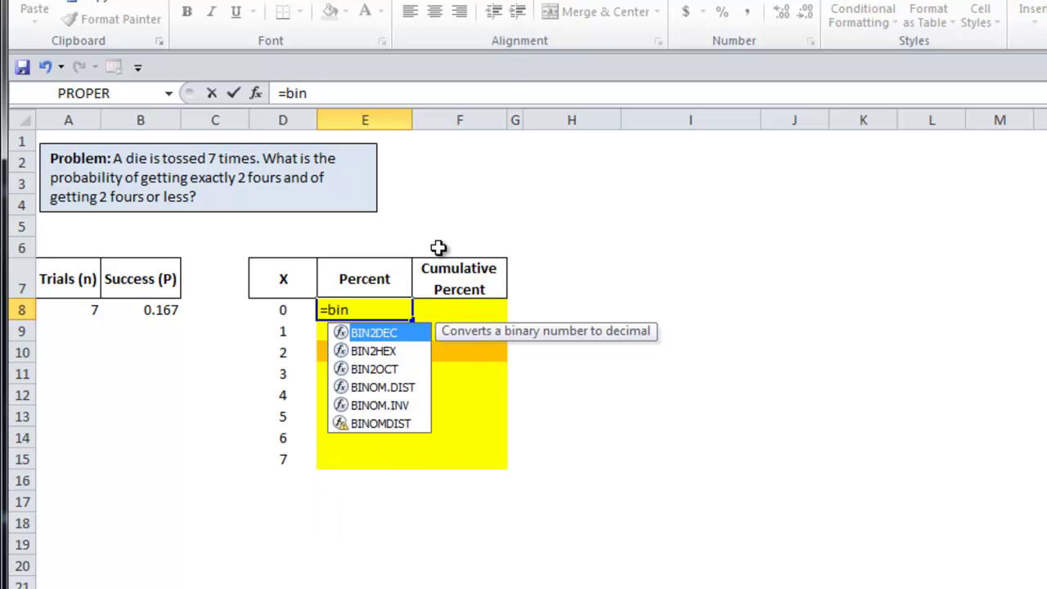
key("Down")
key("Down")
key("Down")
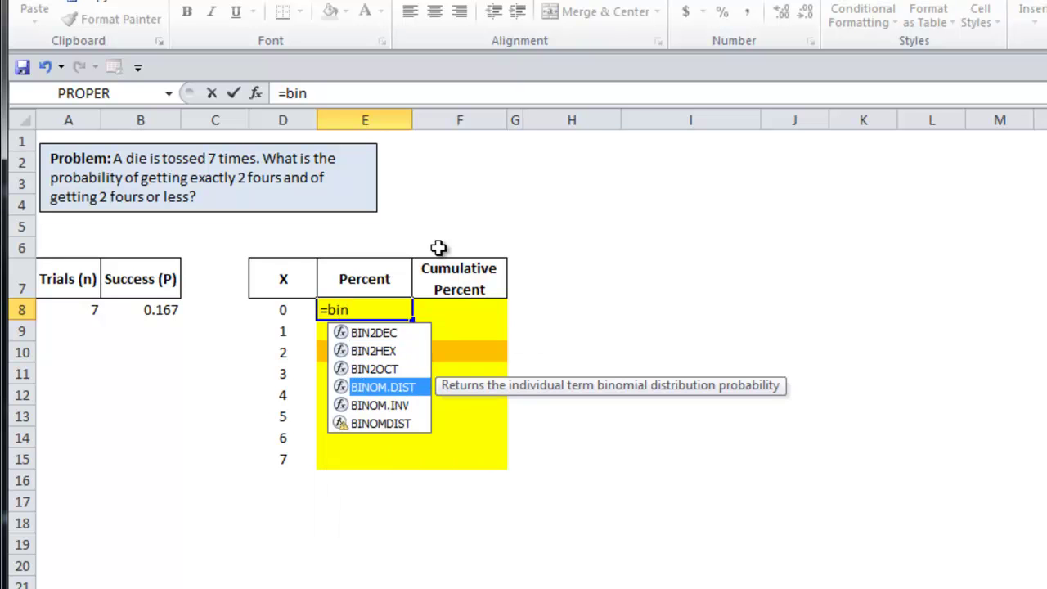
key("Tab")
left_click(256, 93)
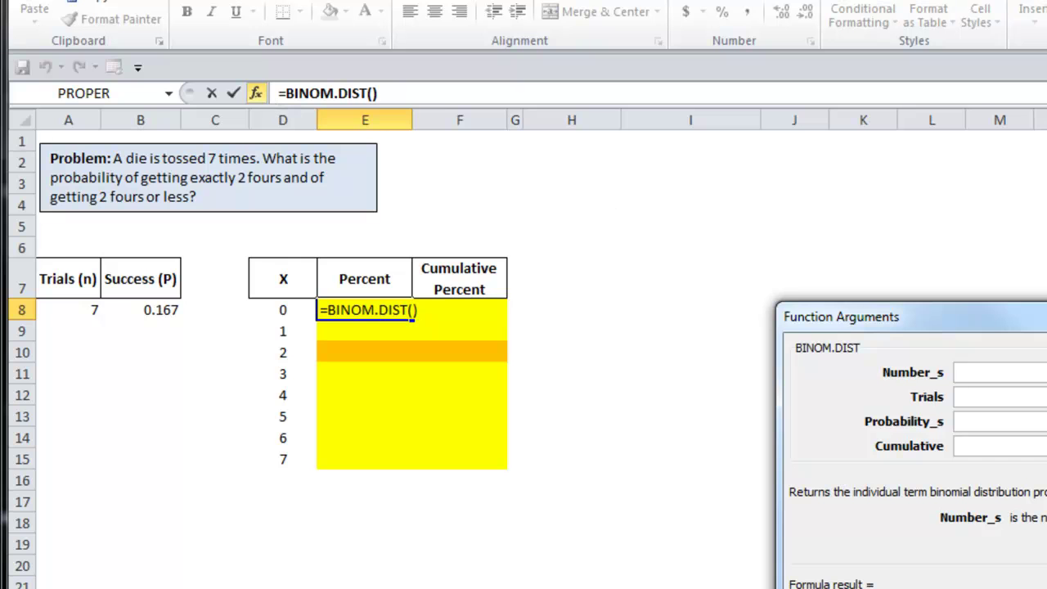
left_click_drag(1039, 317, 898, 275)
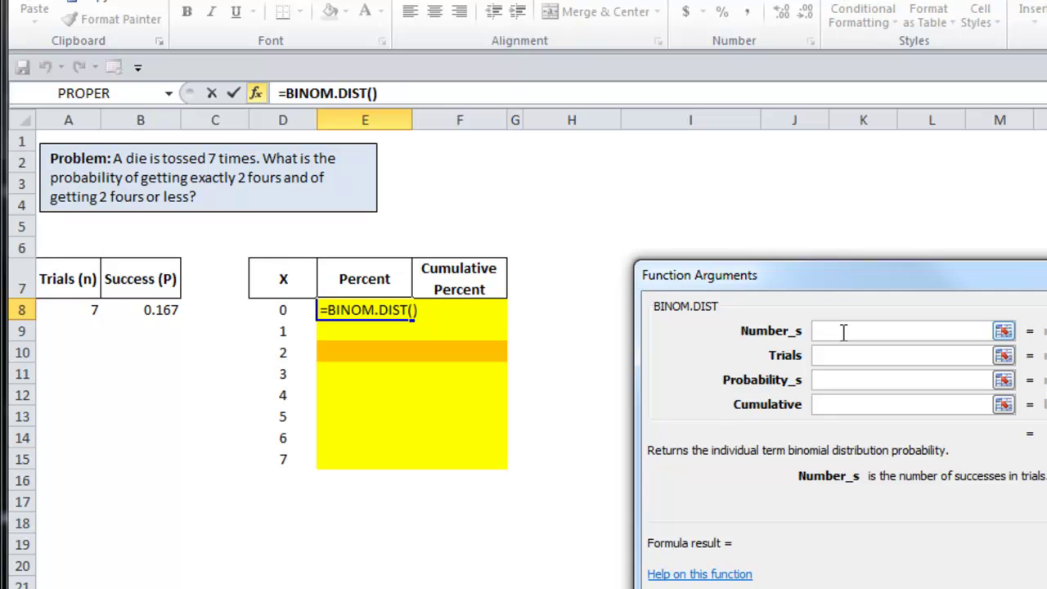
left_click(292, 310)
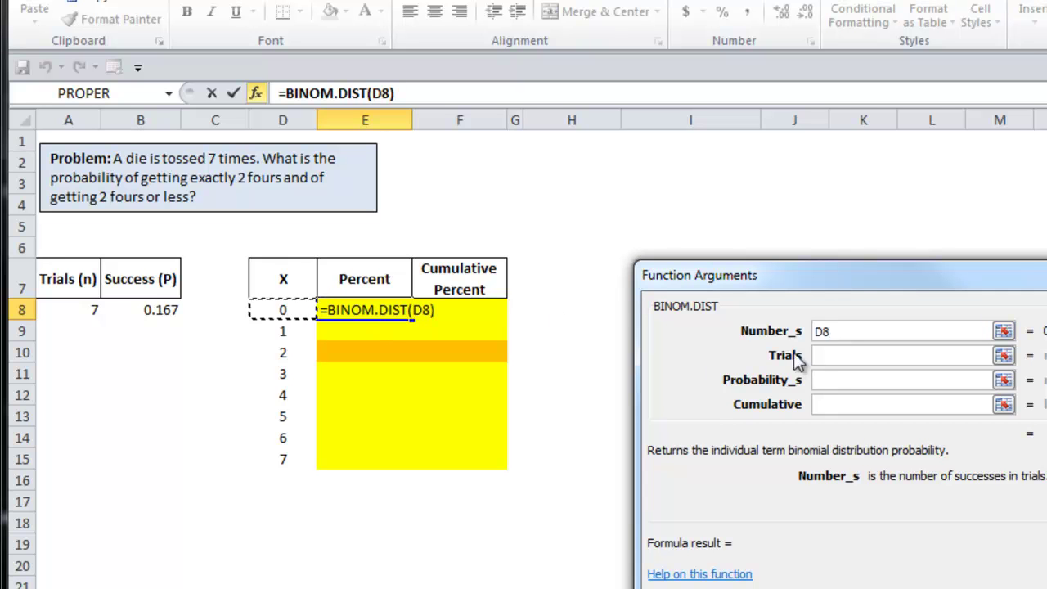
left_click(846, 357)
left_click(94, 309)
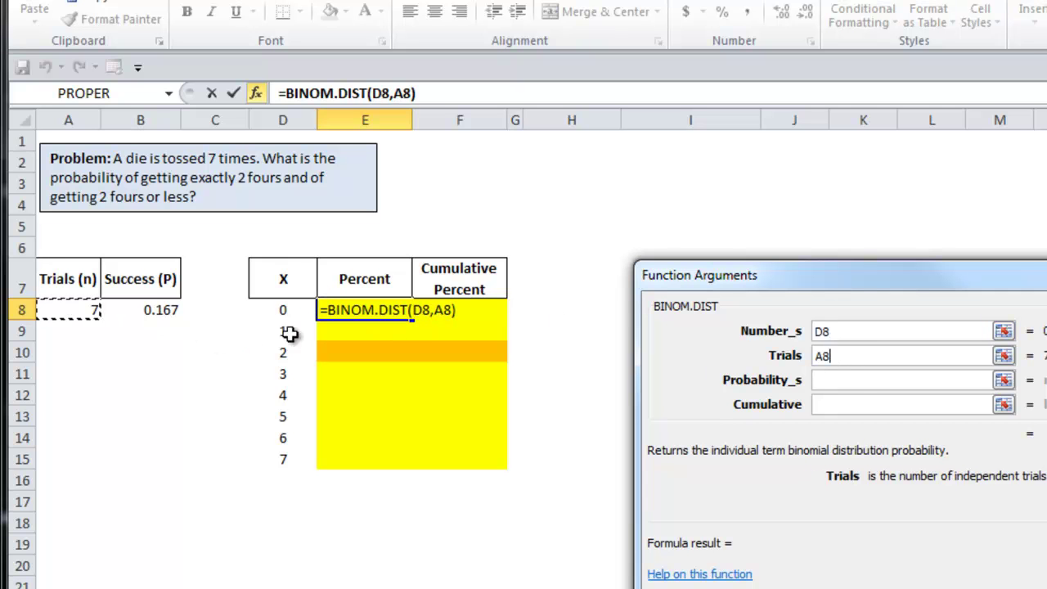
left_click_drag(857, 358, 816, 358)
key("F4")
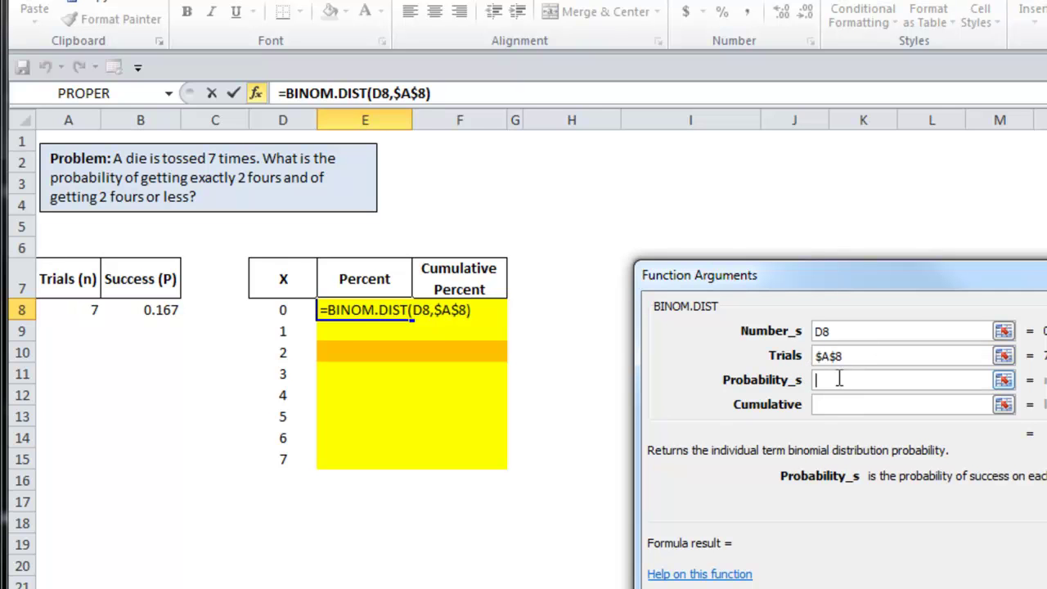
Step: Add absolute $B$8 as probability and FALSE as cumulative, then copy the formula down to E15
left_click(152, 315)
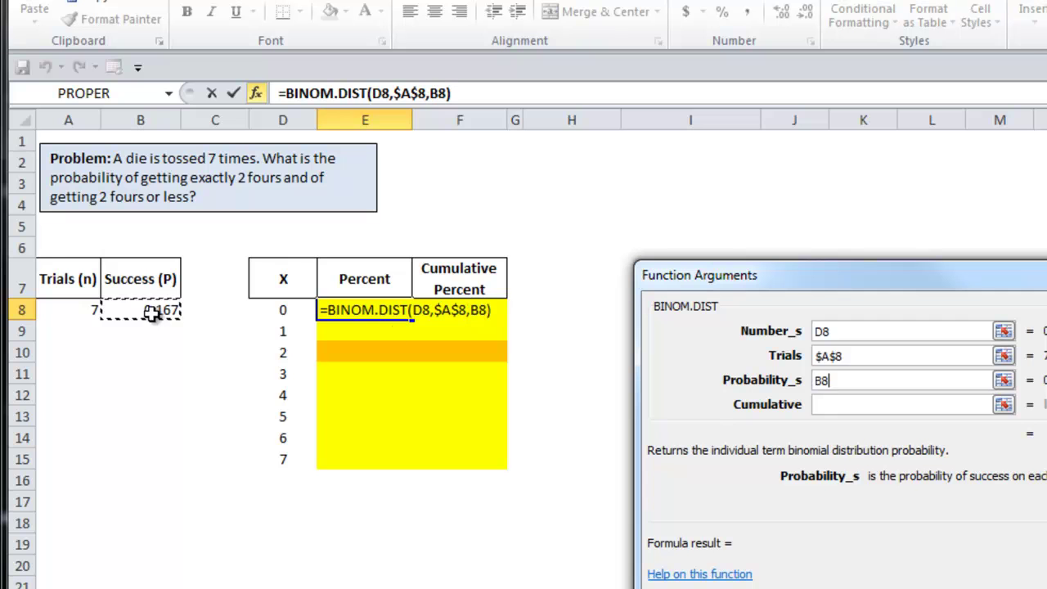
left_click(843, 382)
left_click_drag(855, 381, 773, 385)
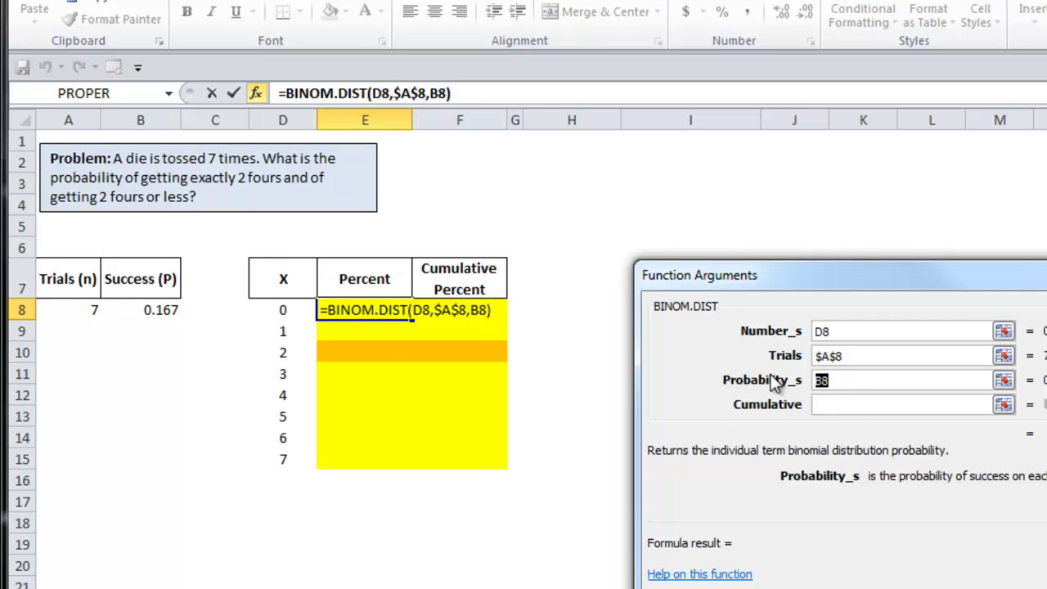
key("F4")
left_click(853, 403)
type("false")
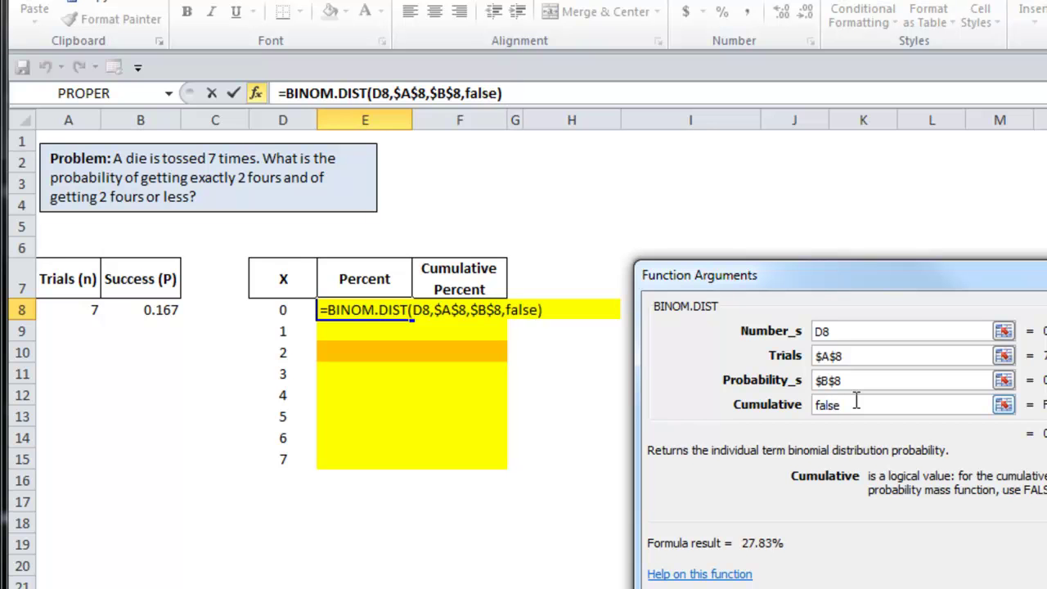
key("Return")
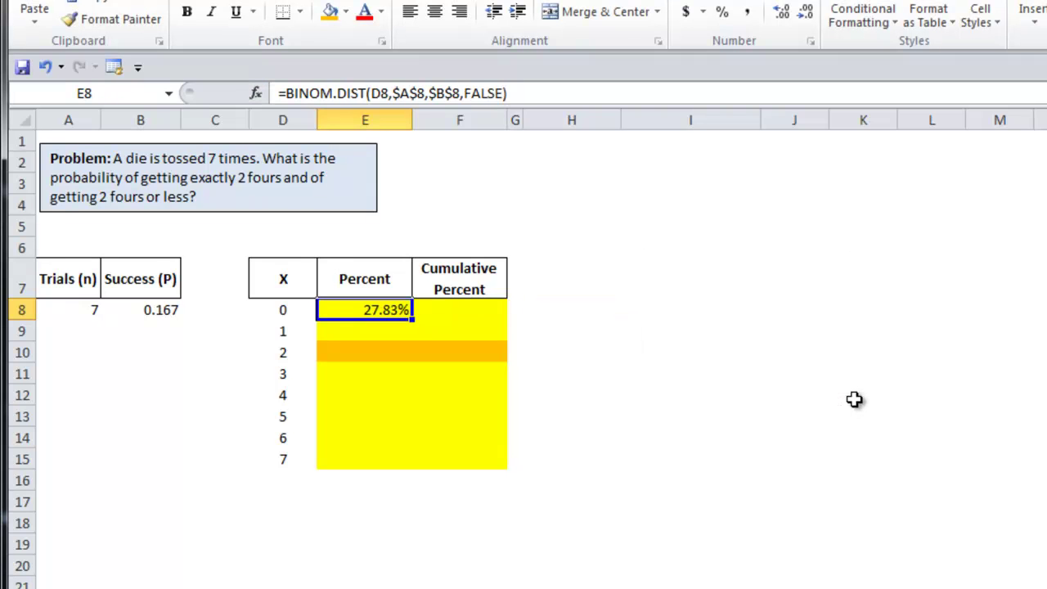
double_click(410, 325)
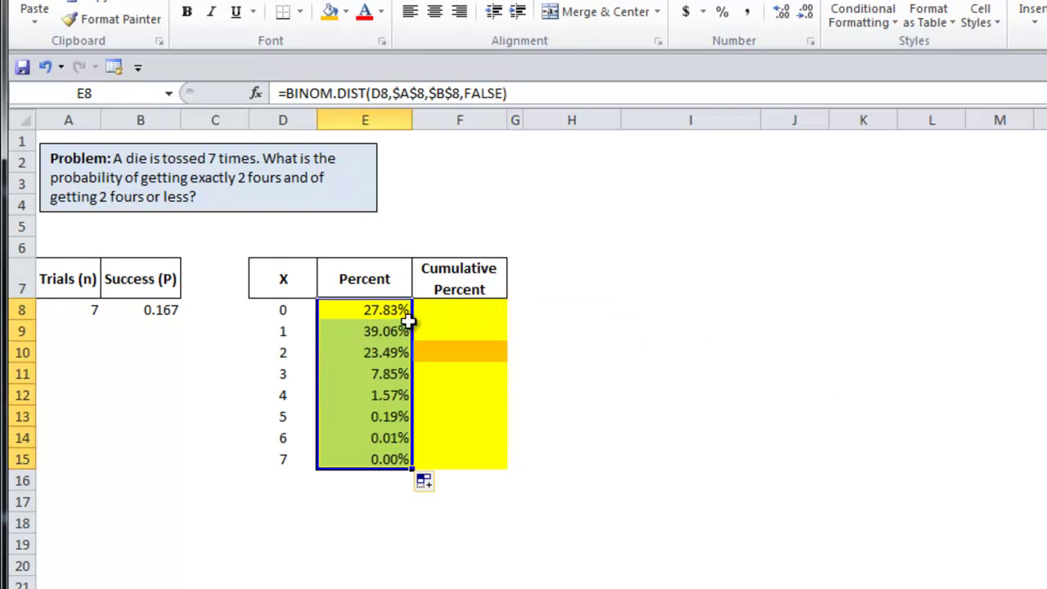
Step: Check the exactly-2-fours probability, 23.49%, in cell E10
left_click(583, 345)
left_click(389, 352)
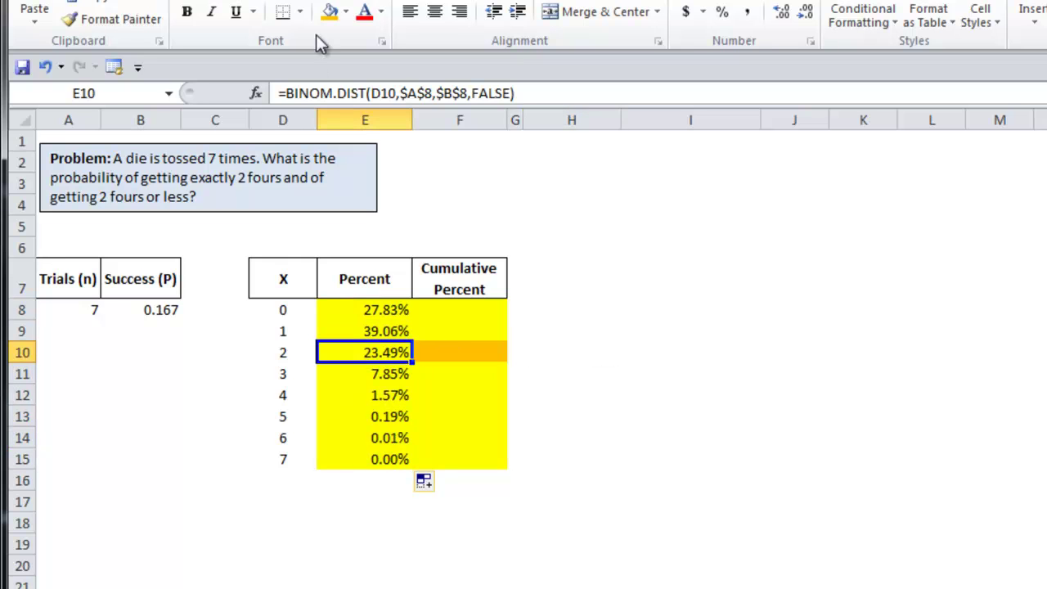
left_click(749, 247)
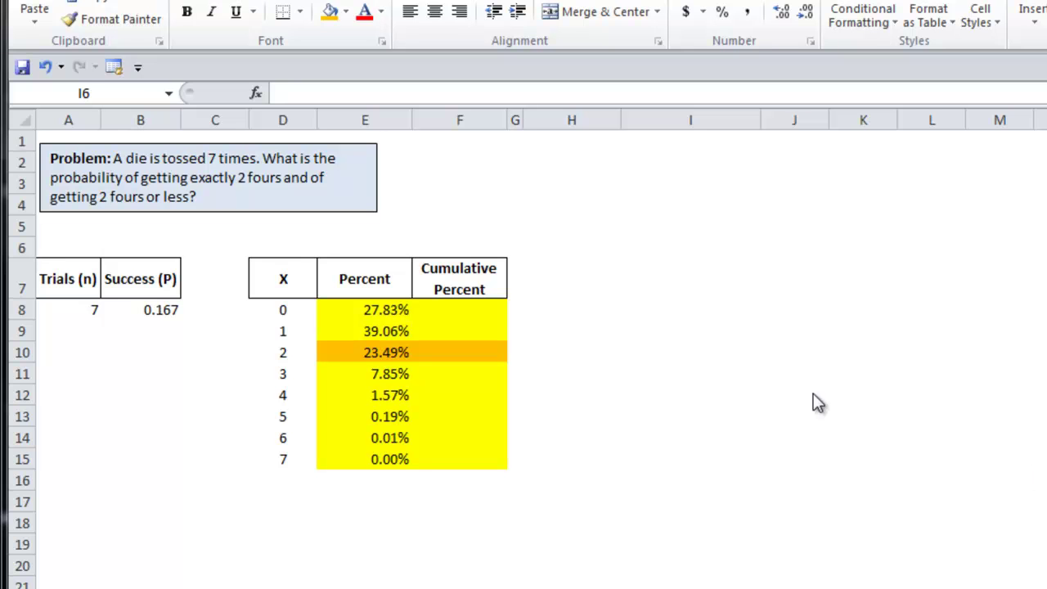
Step: Enter =BINOM.DIST(D8,$A$8,$B$8,TRUE) in F8 for the cumulative probability
left_click(456, 308)
type("=bi")
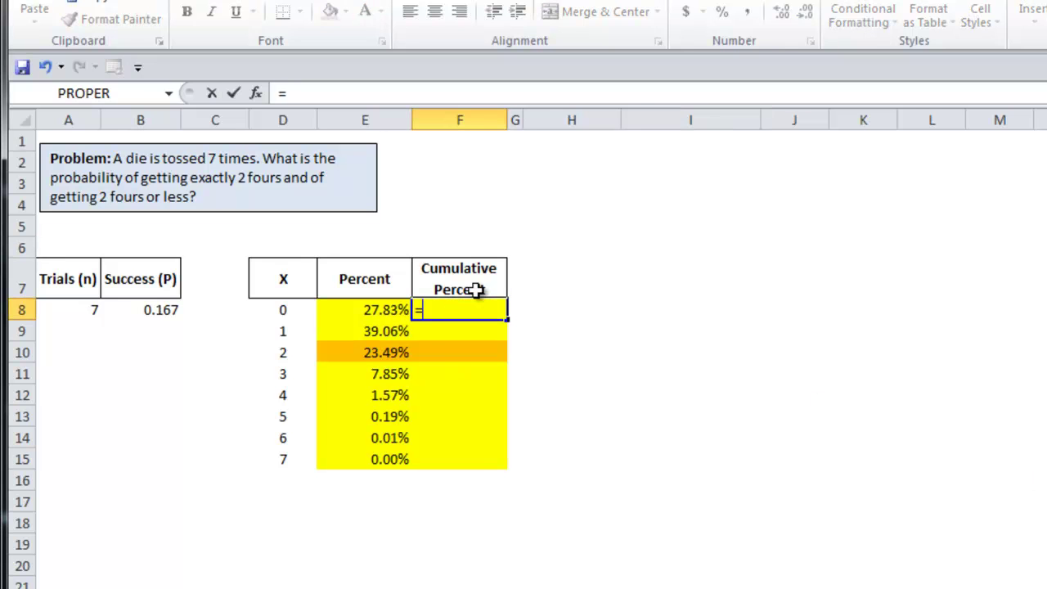
key("Down")
key("Down")
key("Down")
key("Tab")
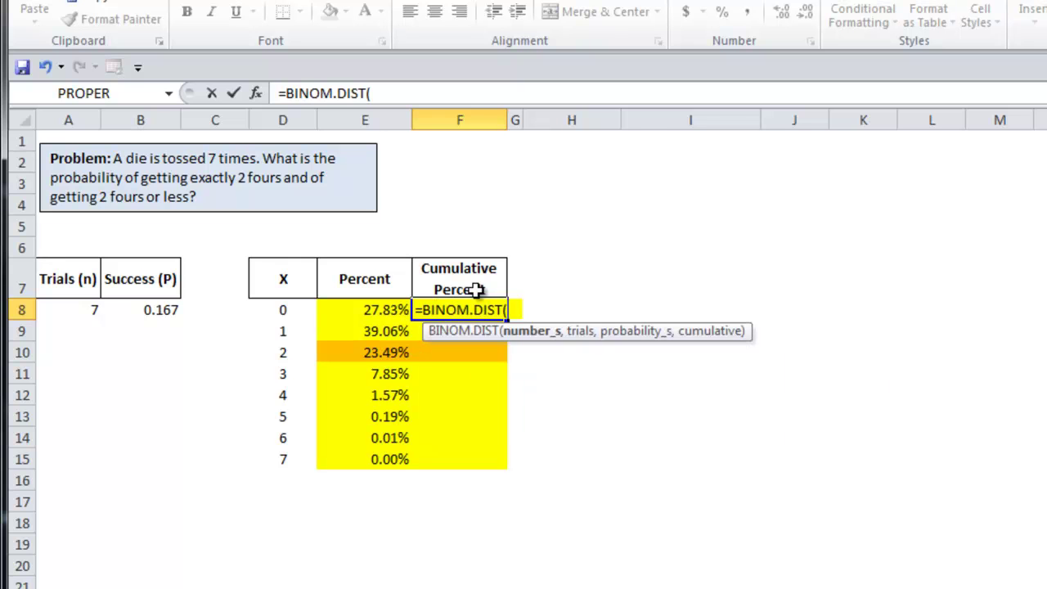
left_click(284, 308)
type(",")
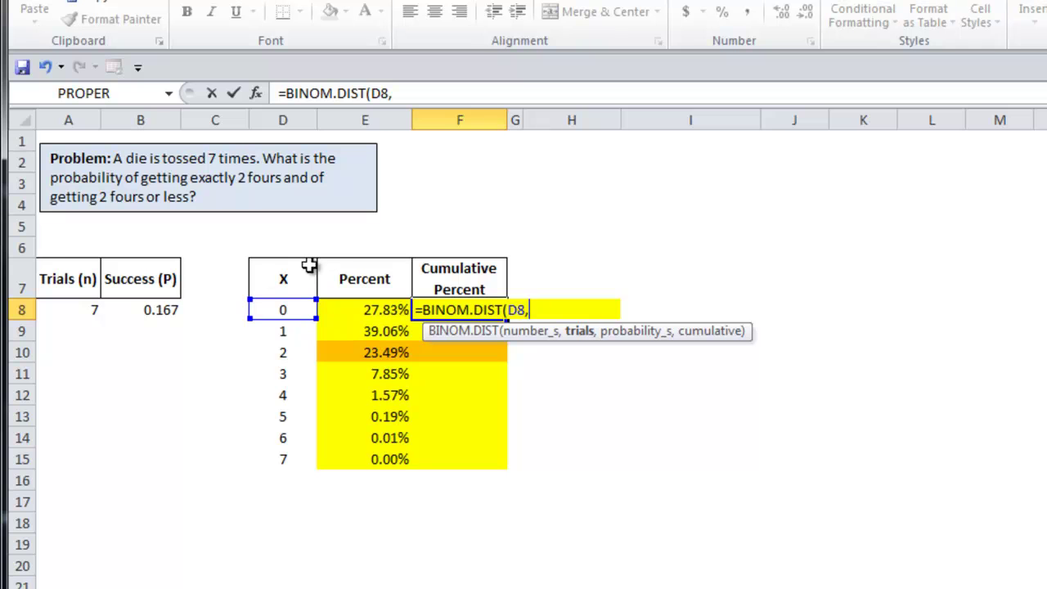
left_click(90, 307)
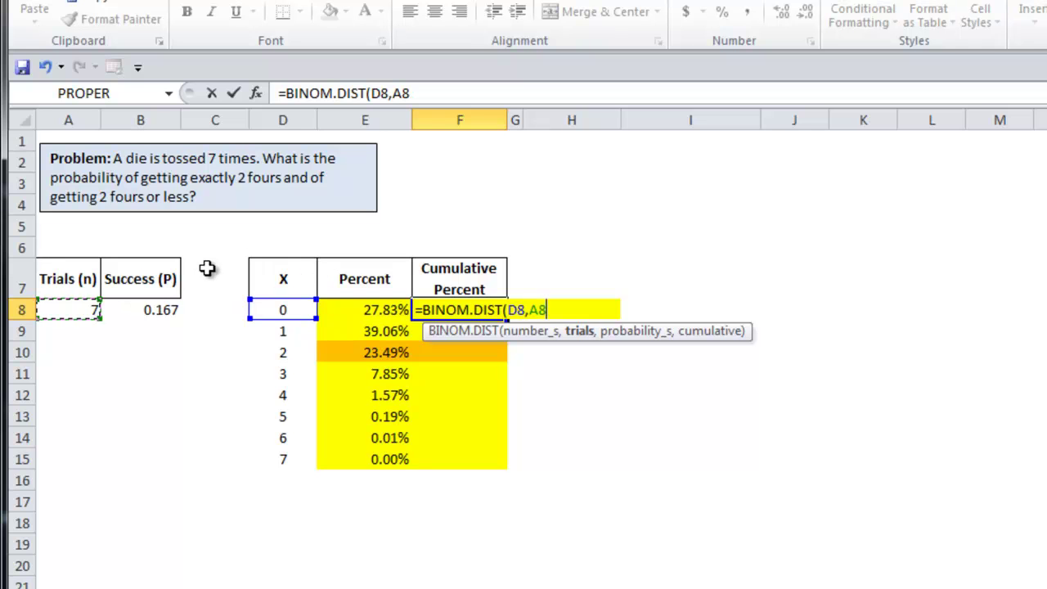
key("F4")
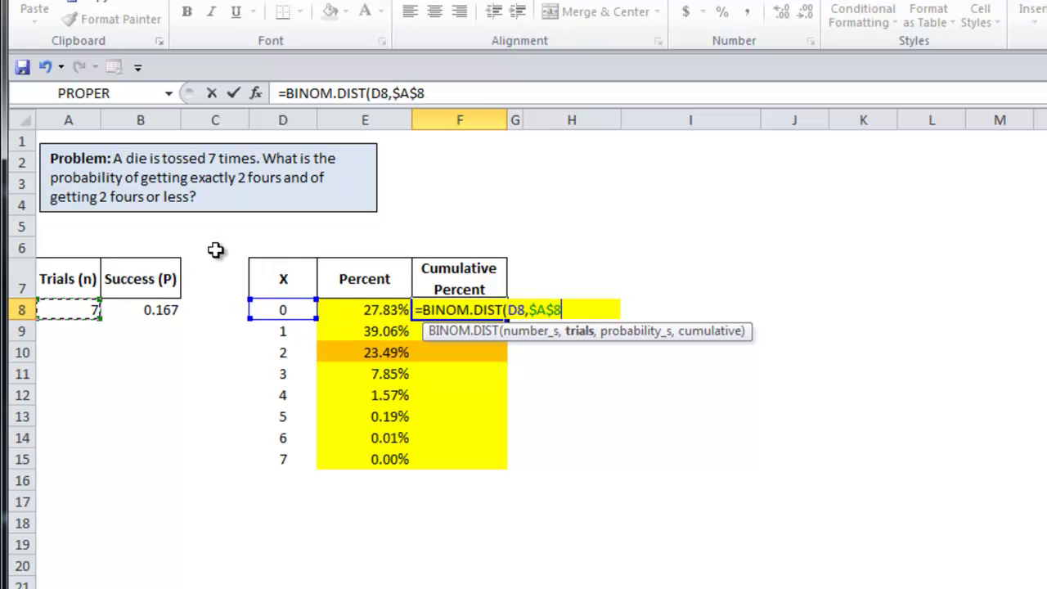
type(",")
left_click(154, 308)
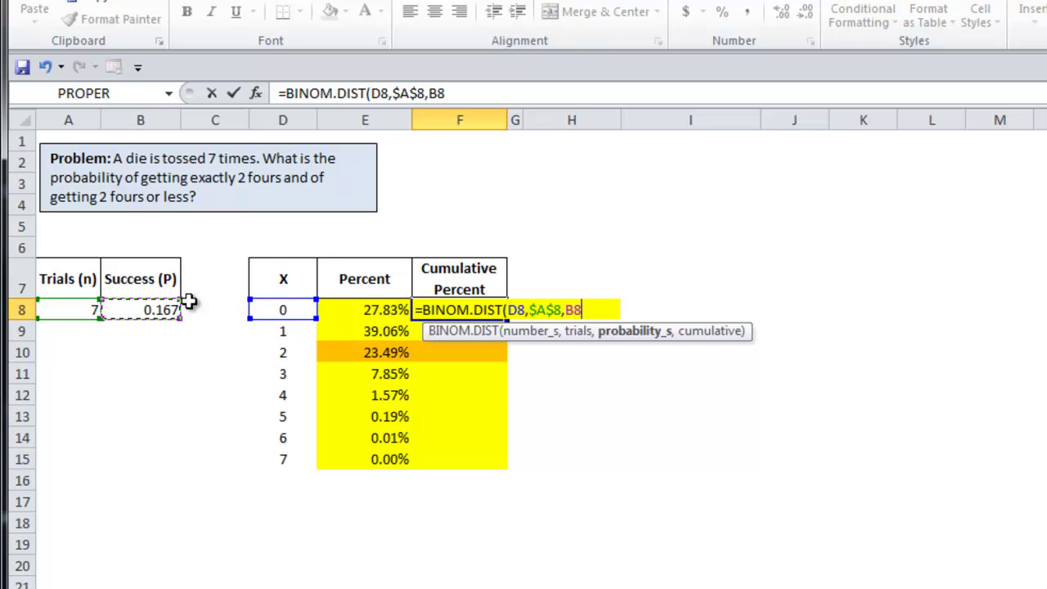
key("F4")
type(",")
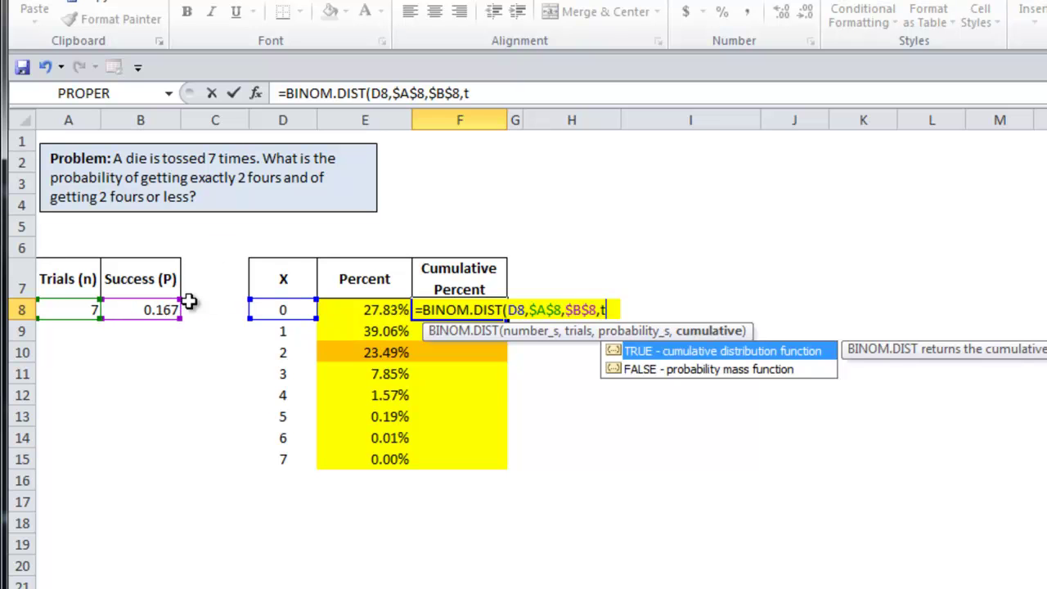
type("tr")
key("Tab")
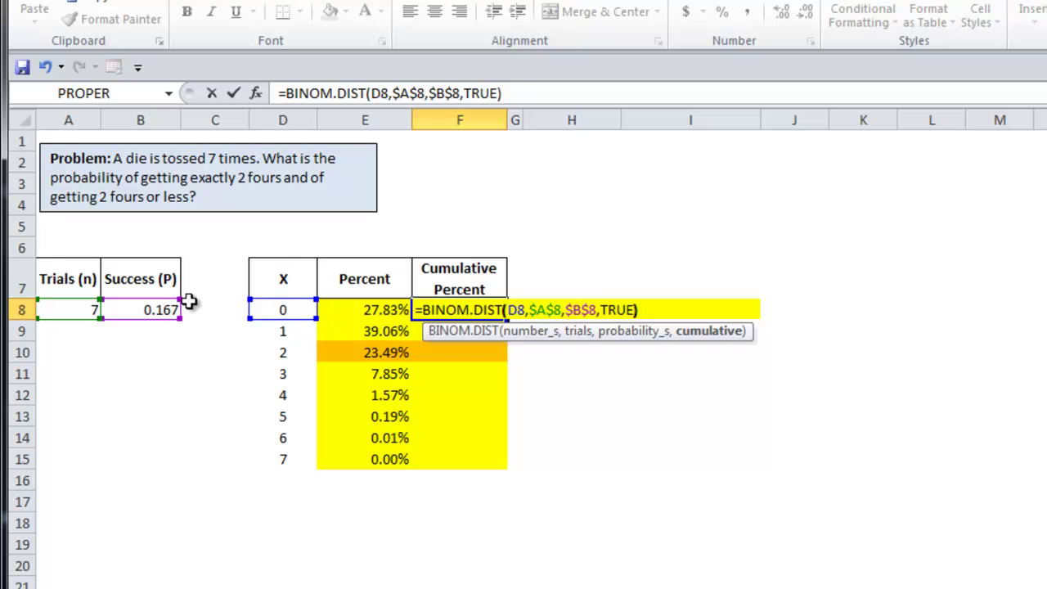
key("Return")
Step: Copy the cumulative formula down to F15 and fill the 90.38% cell F10 orange
left_click(481, 309)
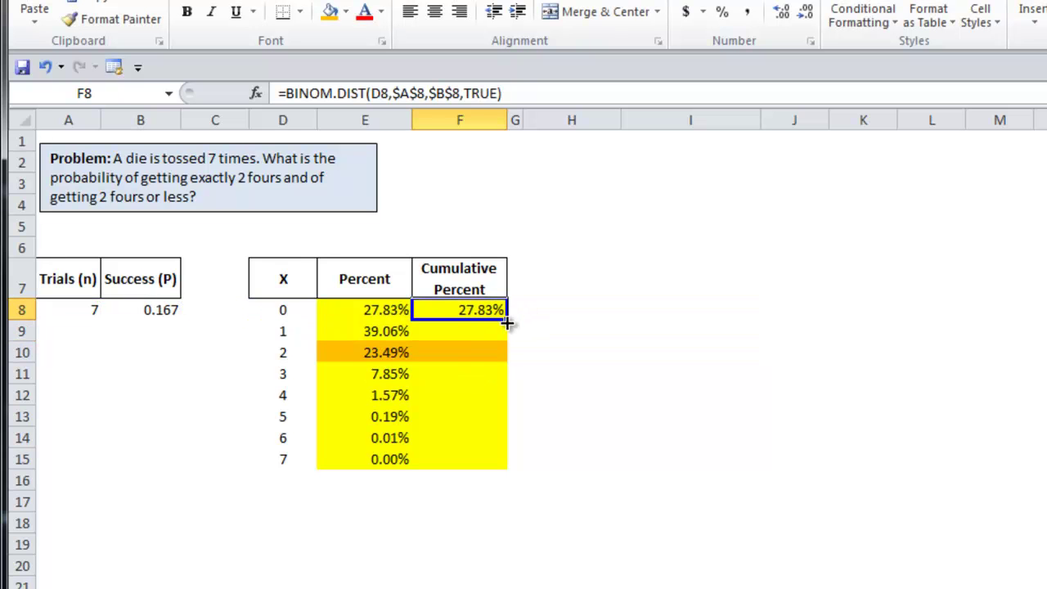
left_click(502, 327)
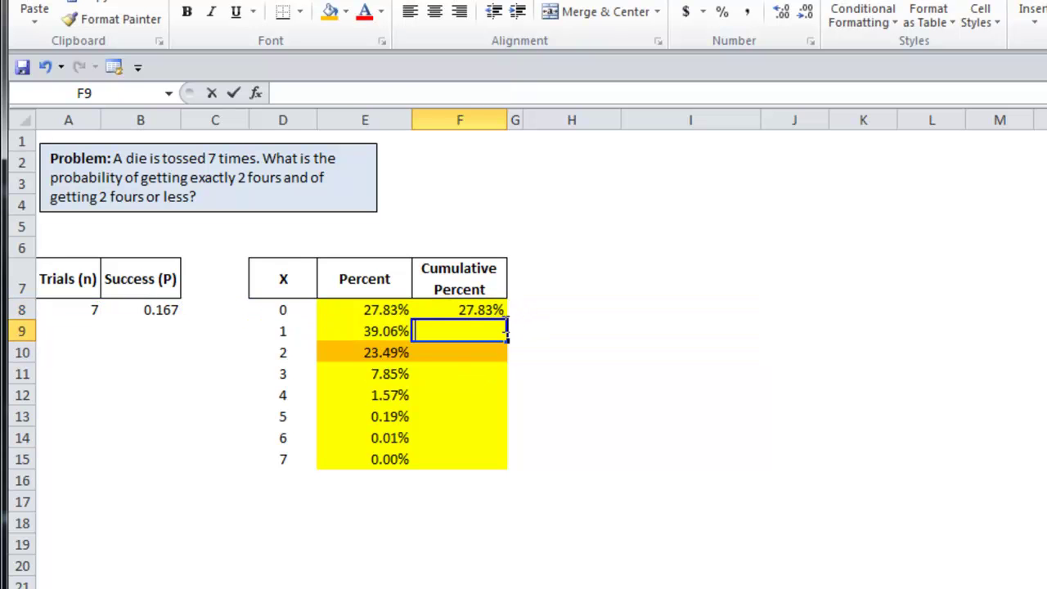
left_click(498, 307)
double_click(507, 320)
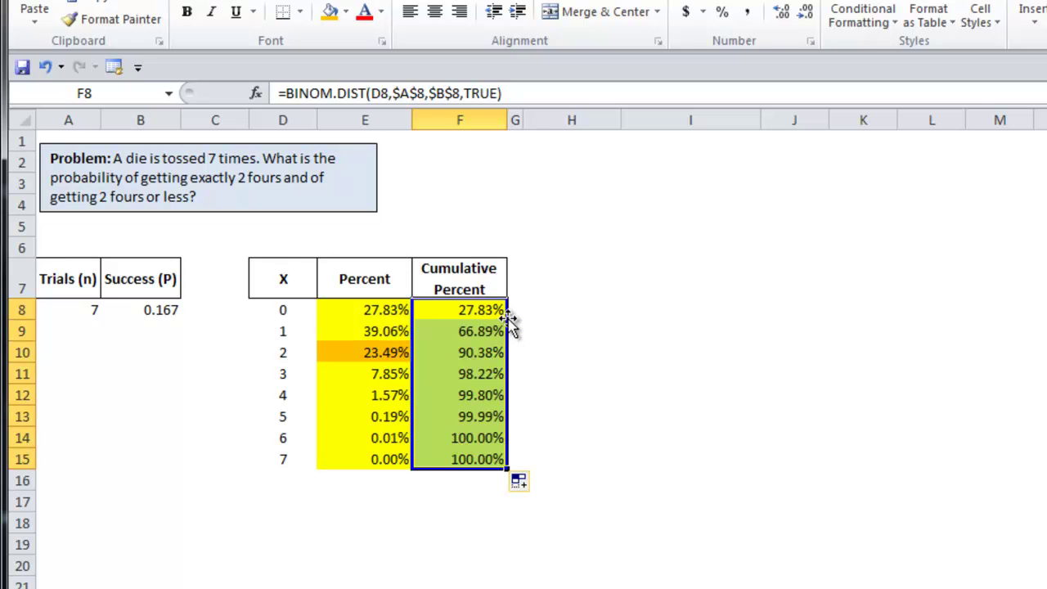
left_click(666, 327)
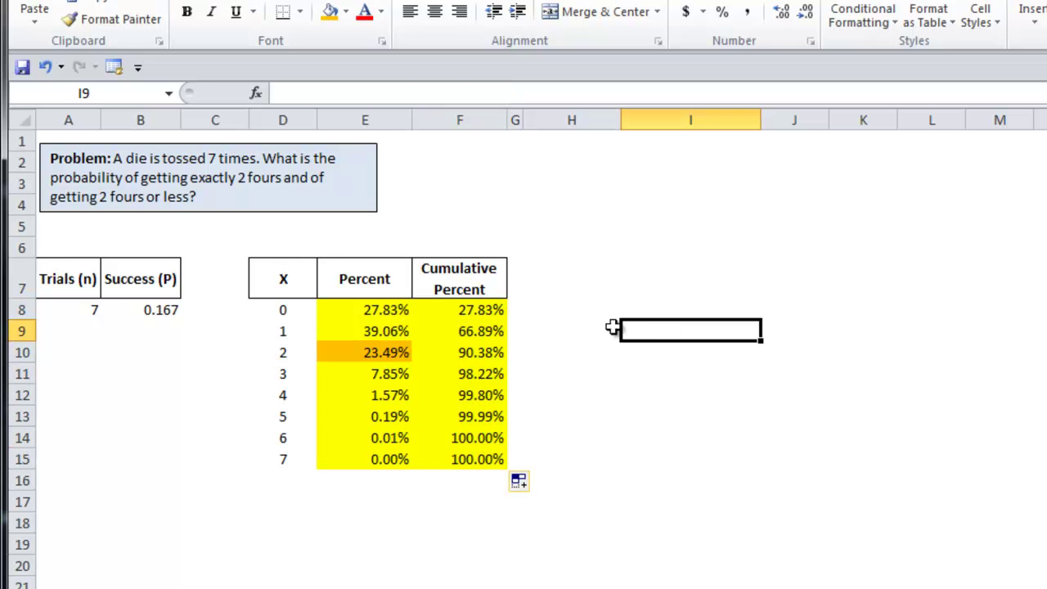
left_click(468, 354)
left_click(332, 13)
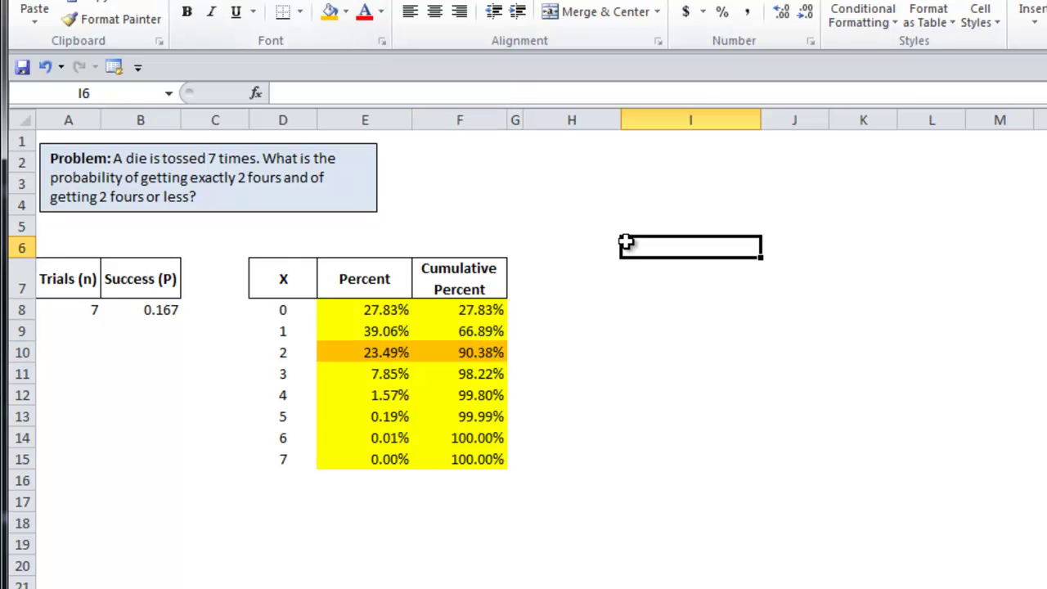
left_click(628, 242)
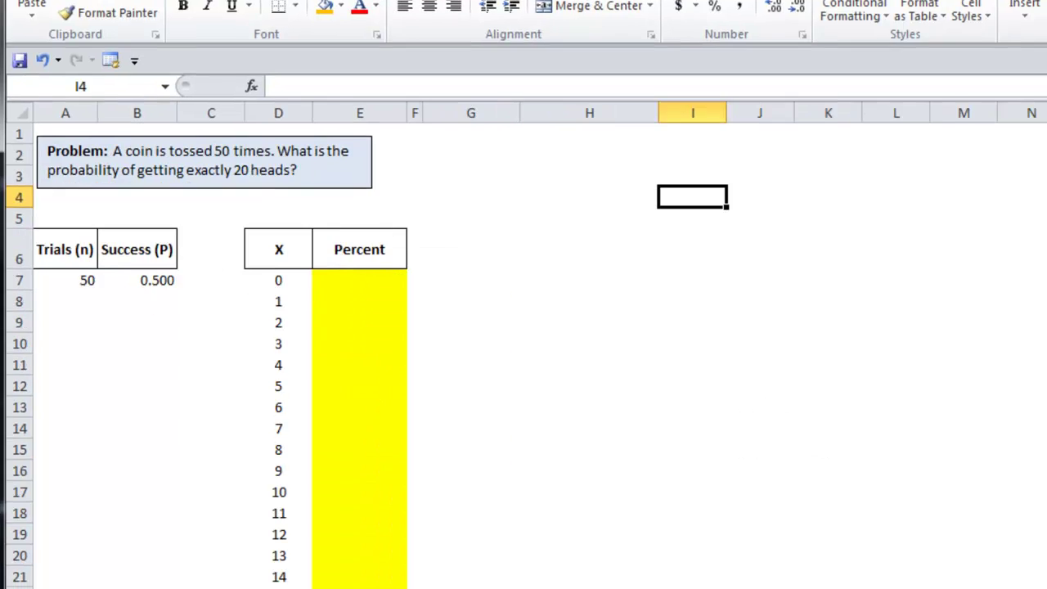
Step: On the coin-toss sheet, start =BINOM.DIST in E7 with D7, absolute $A$7 and $B$7
left_click(917, 557)
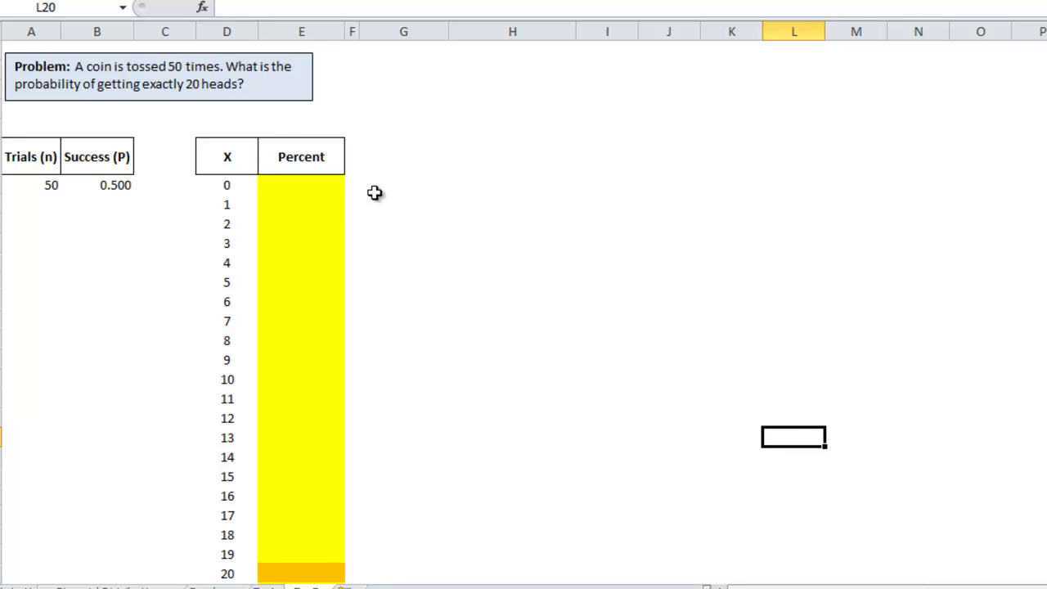
left_click(330, 185)
type("=bi")
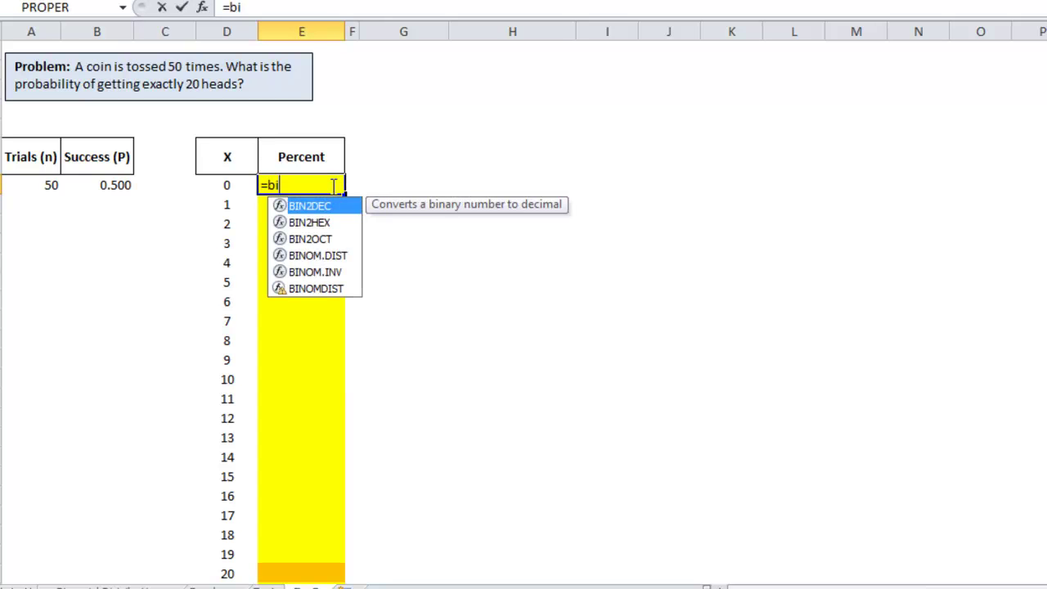
key("Down")
key("Down")
key("Down")
key("Tab")
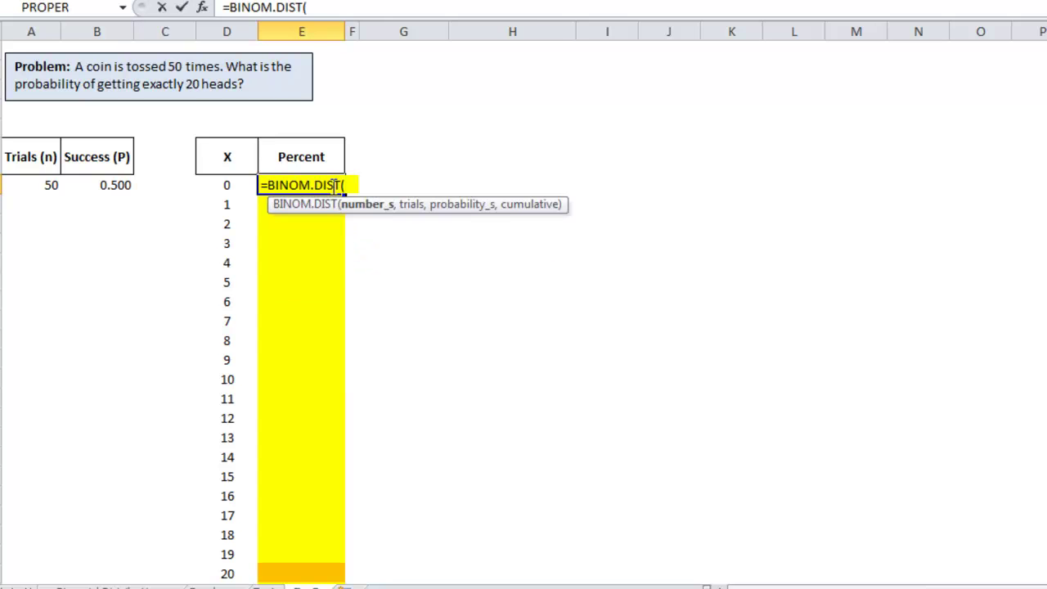
left_click(237, 185)
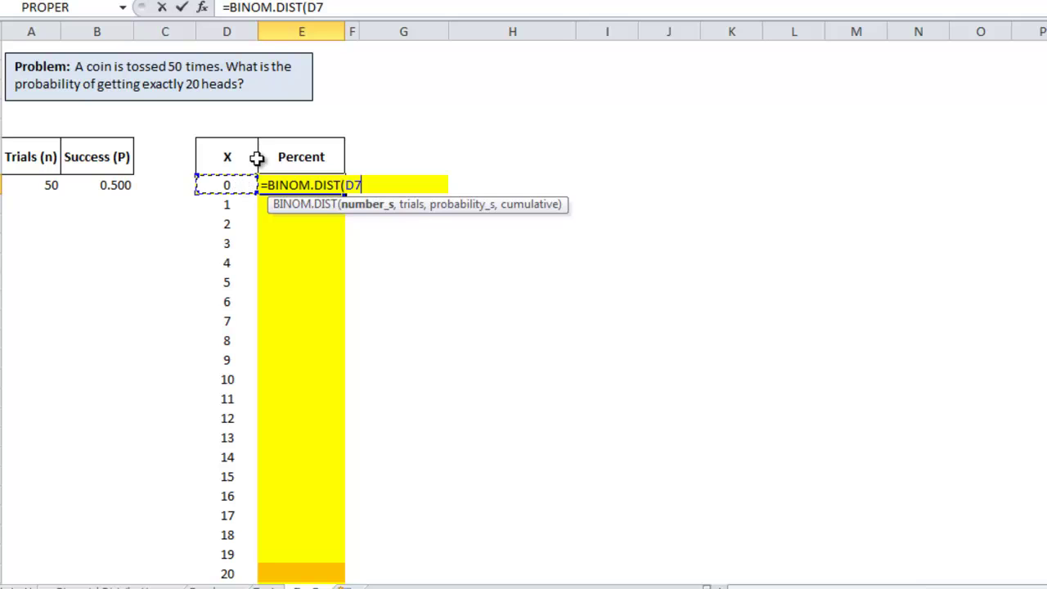
type(",")
left_click(52, 185)
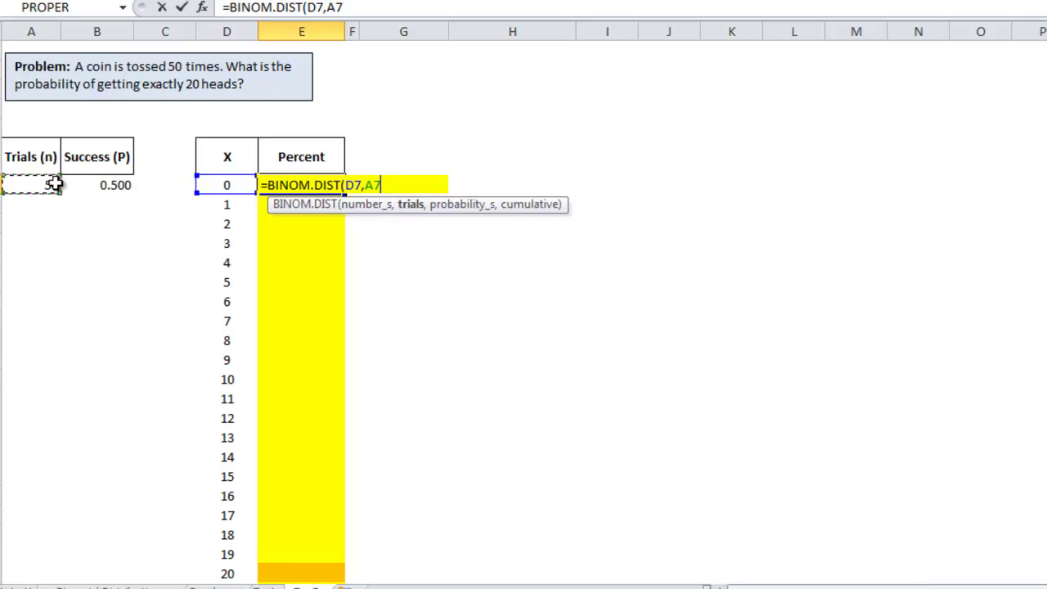
key("F4")
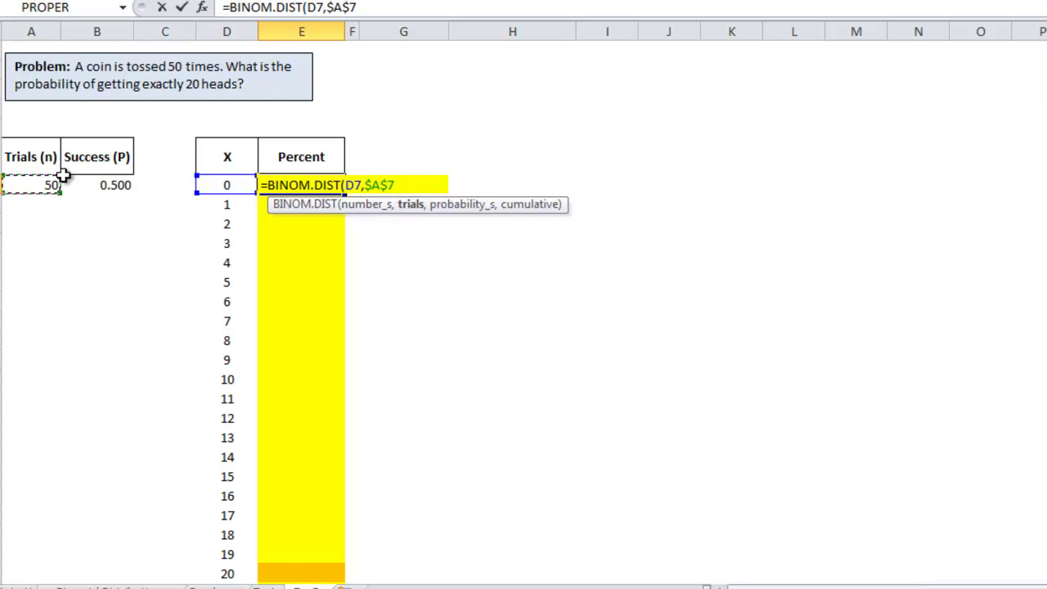
type(",")
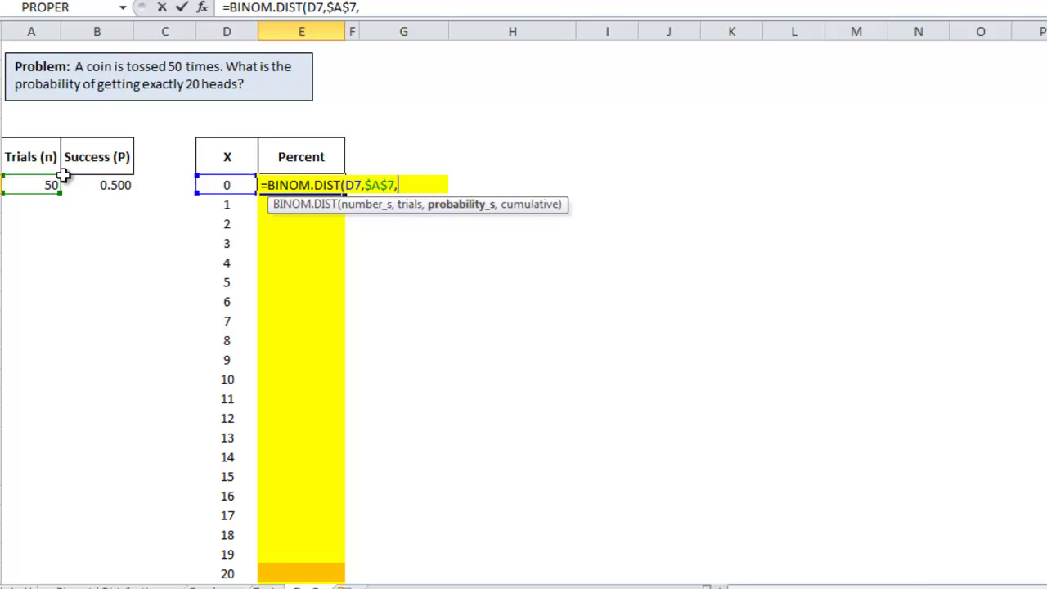
left_click(121, 186)
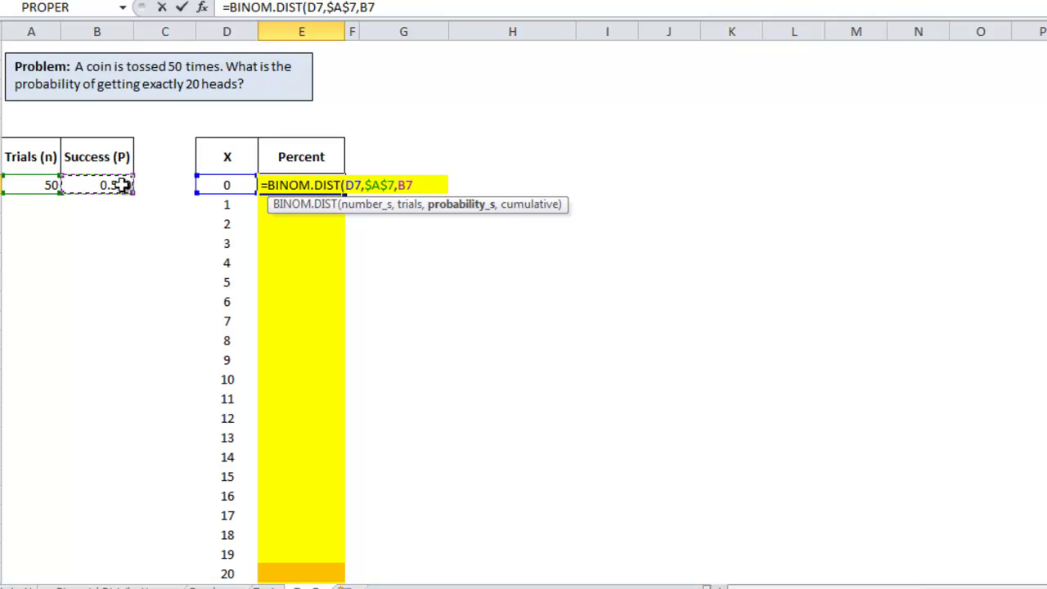
key("F4")
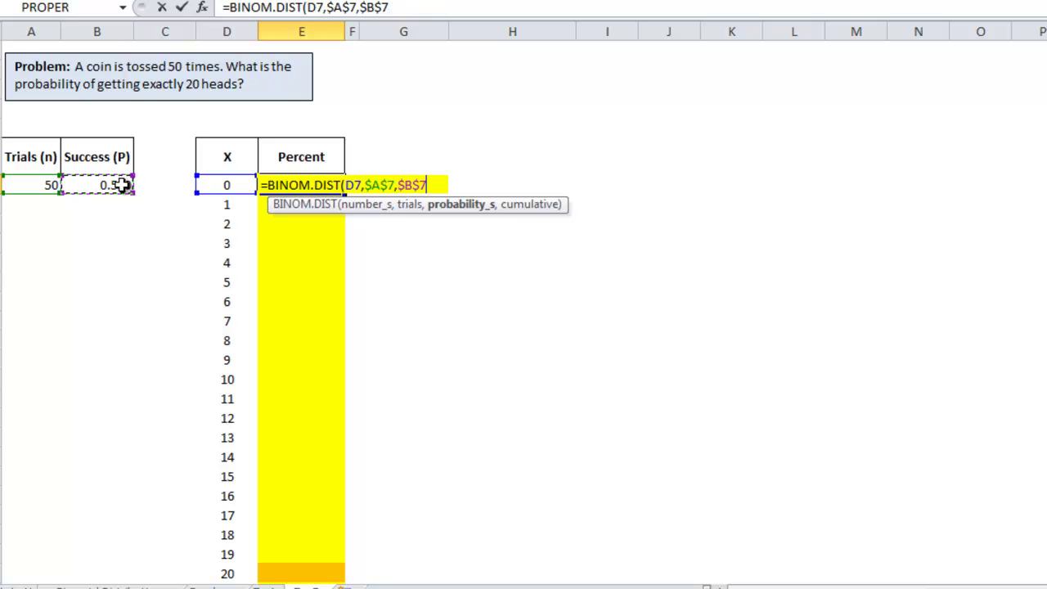
Step: Finish the formula with FALSE and copy it down the Percent column
type(",flase")
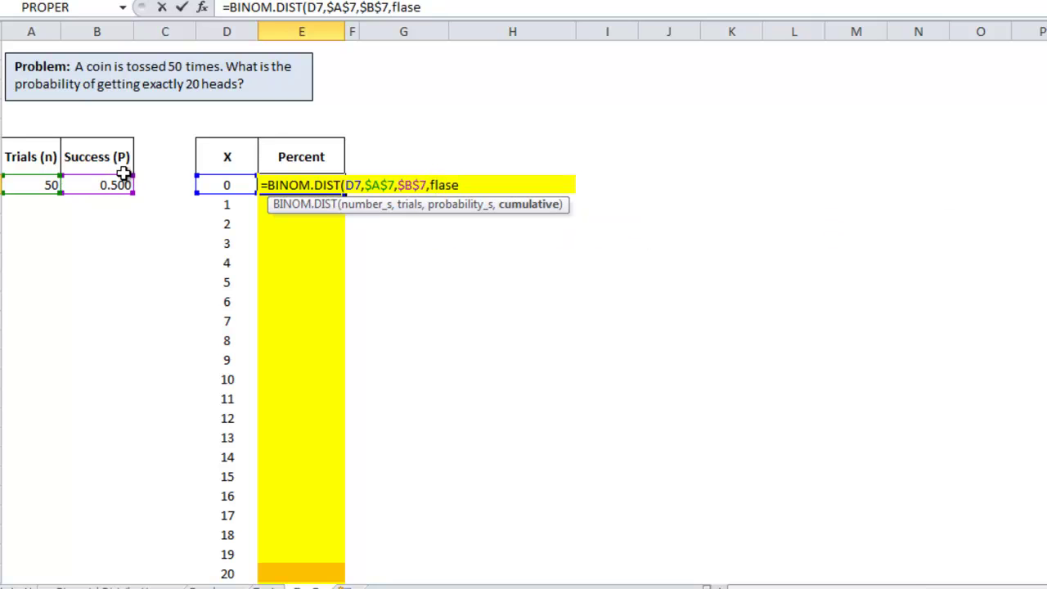
key("BackSpace")
key("BackSpace")
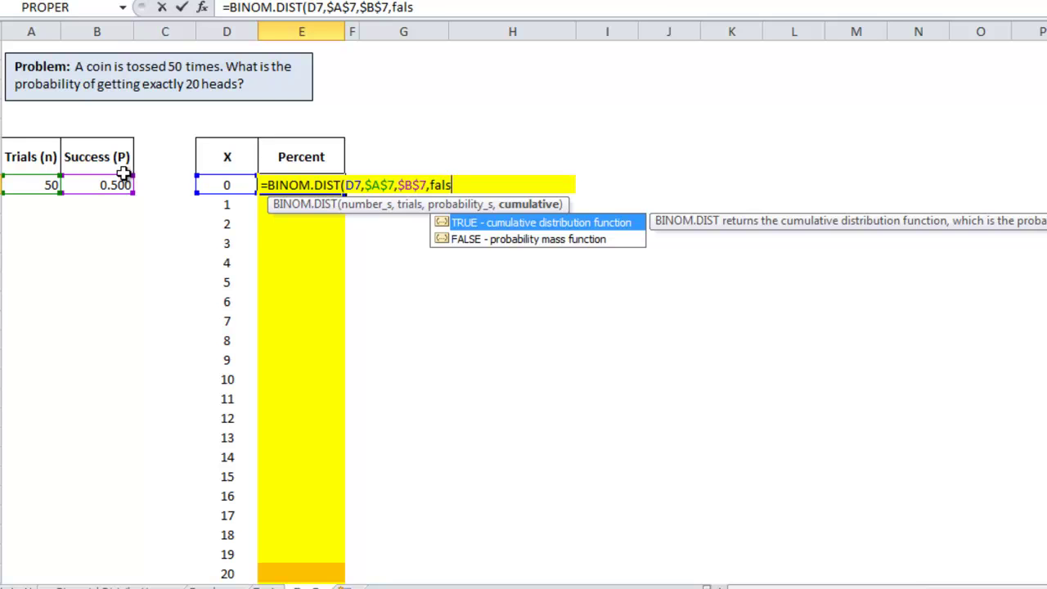
type("e")
key("Return")
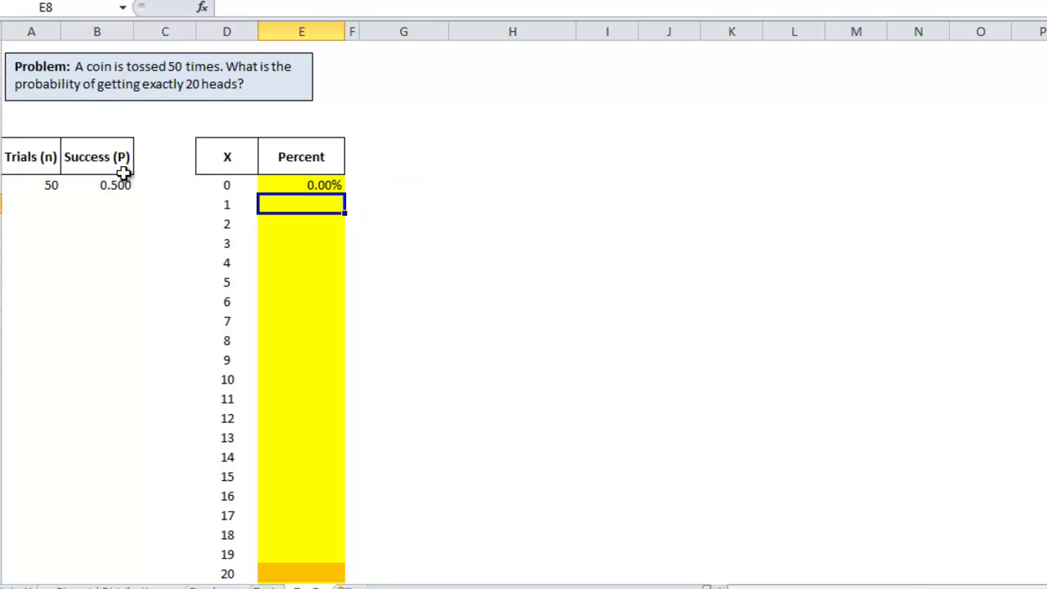
left_click(331, 186)
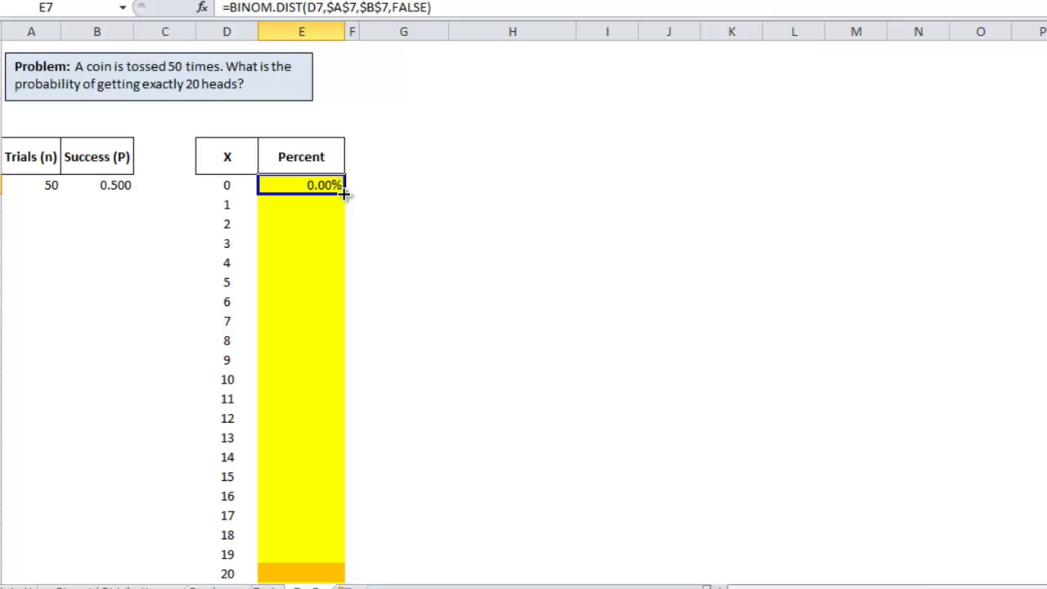
double_click(344, 193)
left_click(488, 200)
left_click(327, 573)
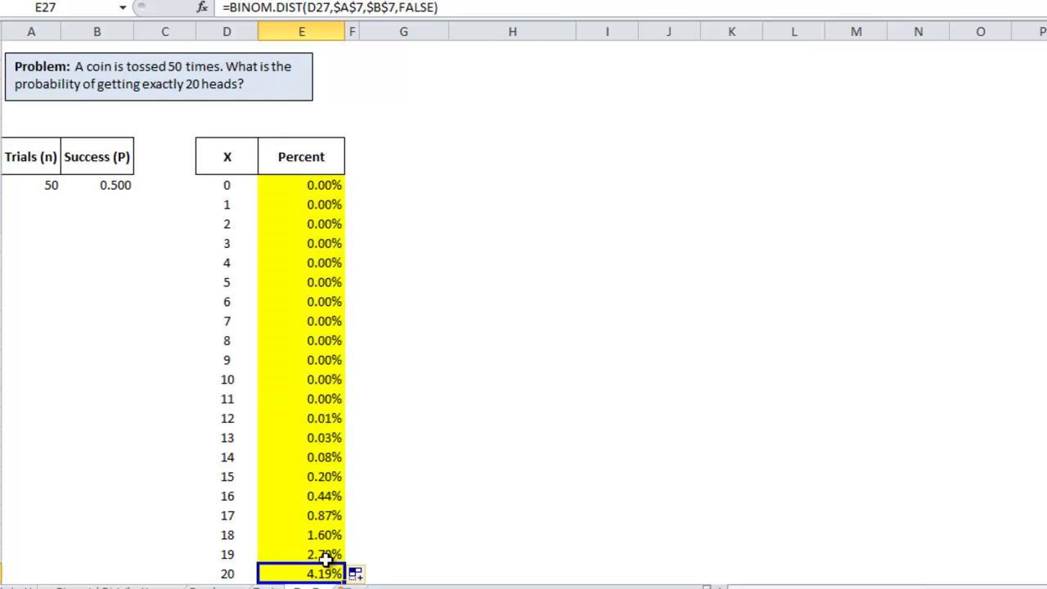
Step: Select the Percent probabilities E7 through E57 for X = 0 to 50
left_click(486, 201)
scroll(190, 490, "down", 1)
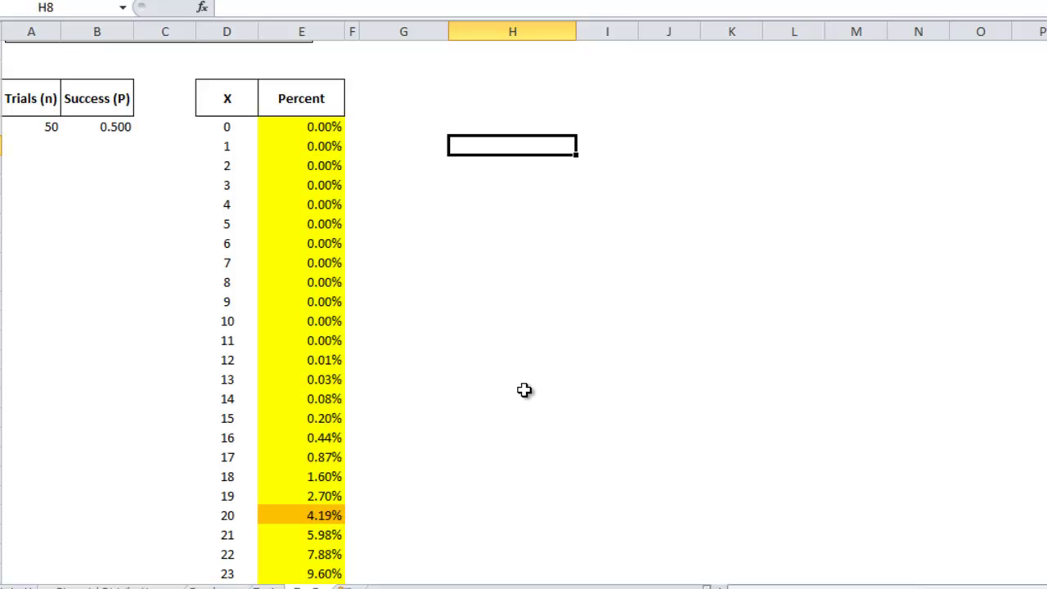
scroll(523, 378, "up", 1)
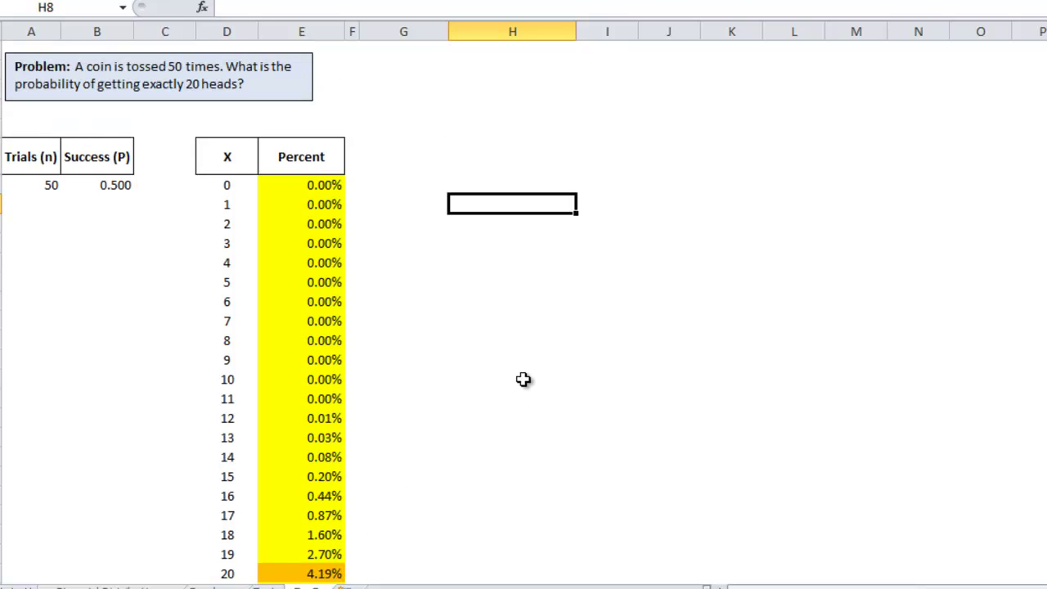
left_click(325, 186)
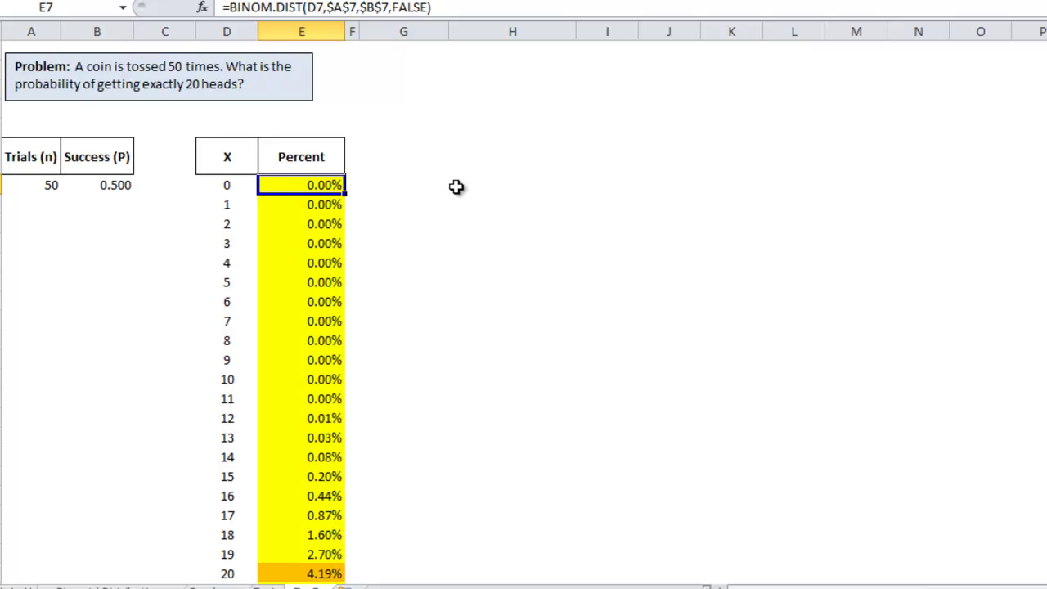
key("ctrl+shift+Down")
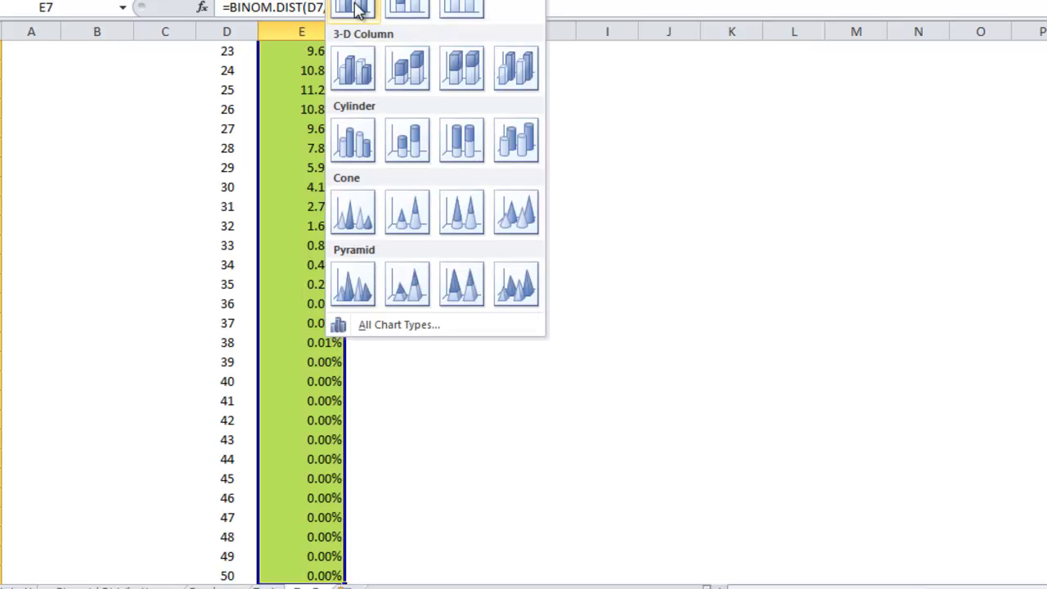
Step: Insert a column chart of the probabilities and place it at cell H4
left_click(357, 6)
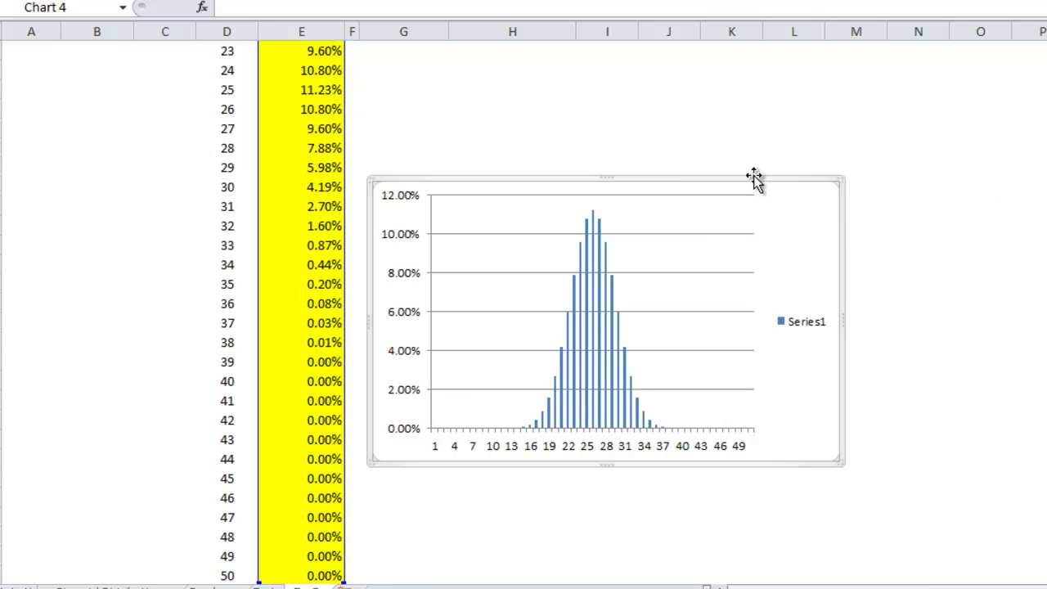
key("ctrl+z")
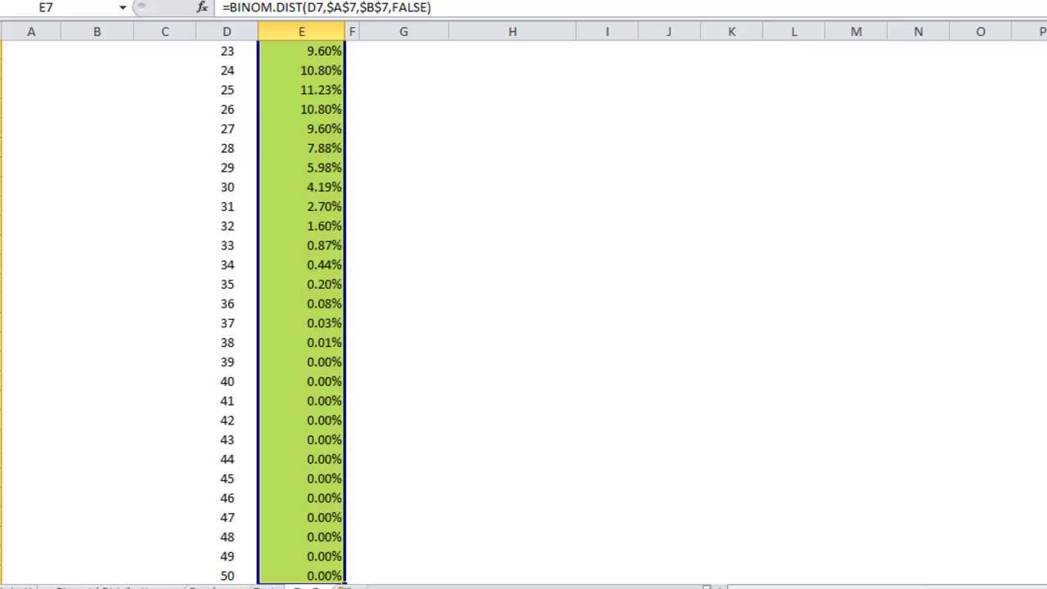
scroll(970, 117, "up", 10)
left_click(523, 107)
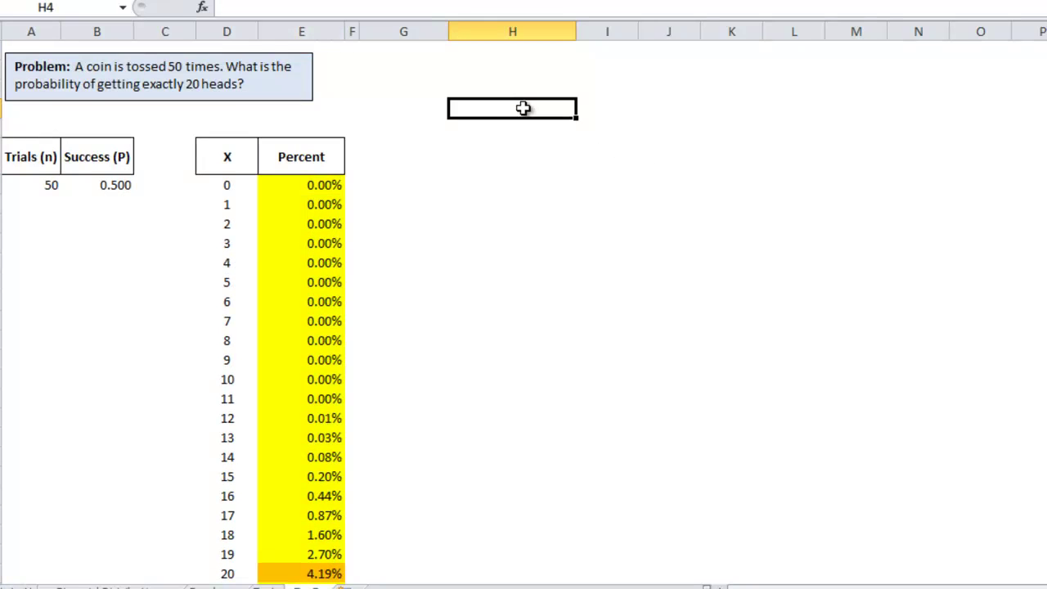
key("alt+F1")
Step: Delete the Series1 legend from the chart
left_click(891, 243)
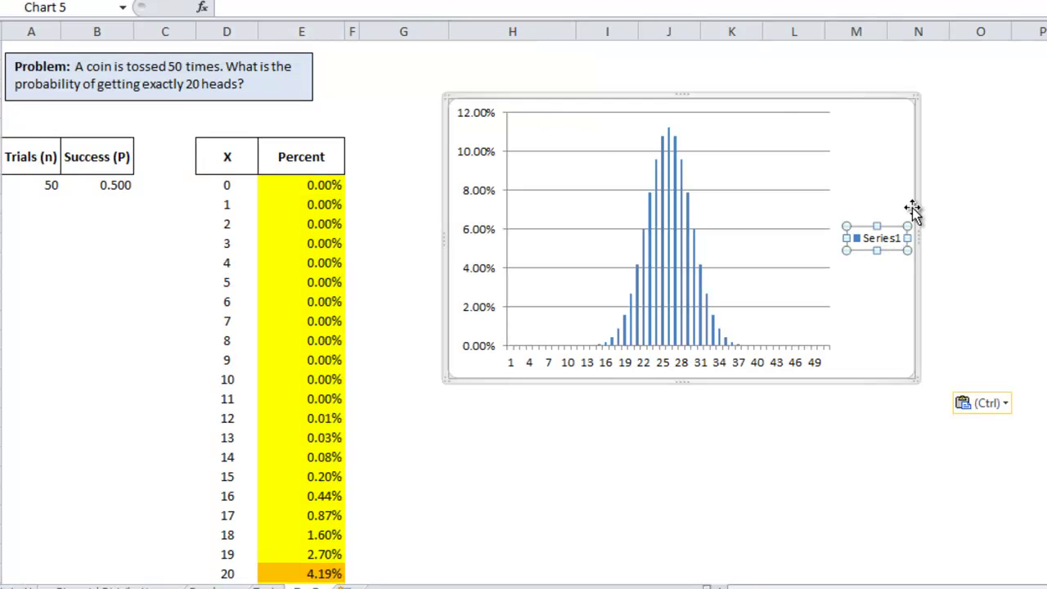
key("Delete")
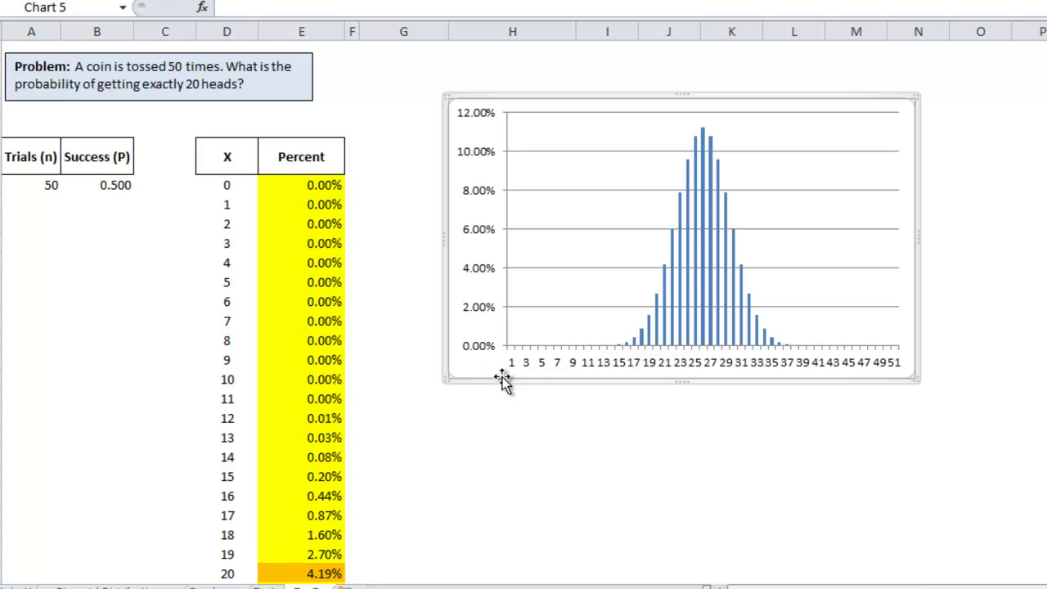
left_click(818, 282)
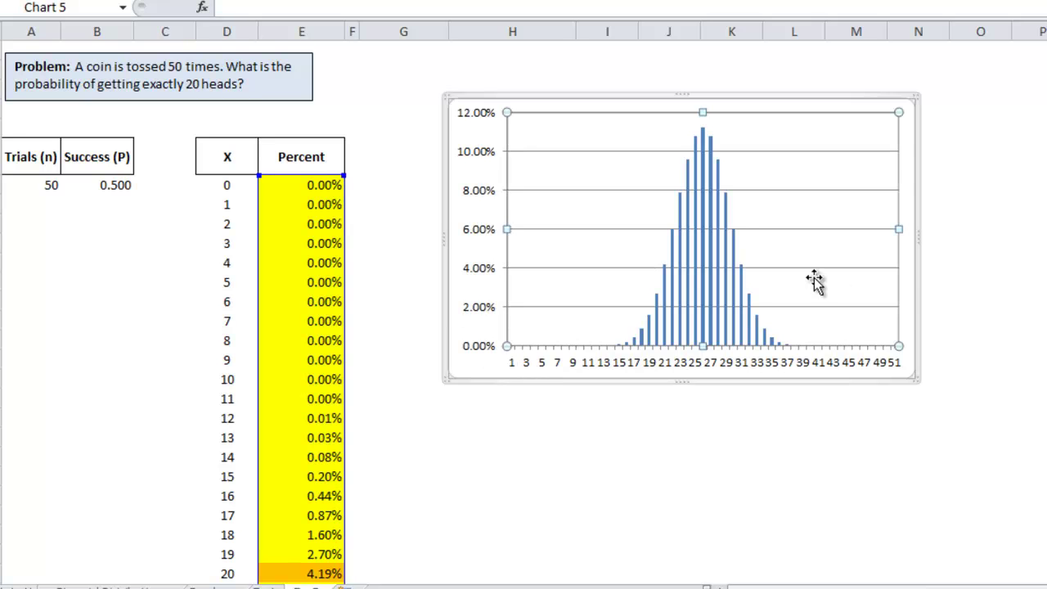
Step: Set the chart's horizontal axis labels to the X values in D7:D57
right_click(831, 248)
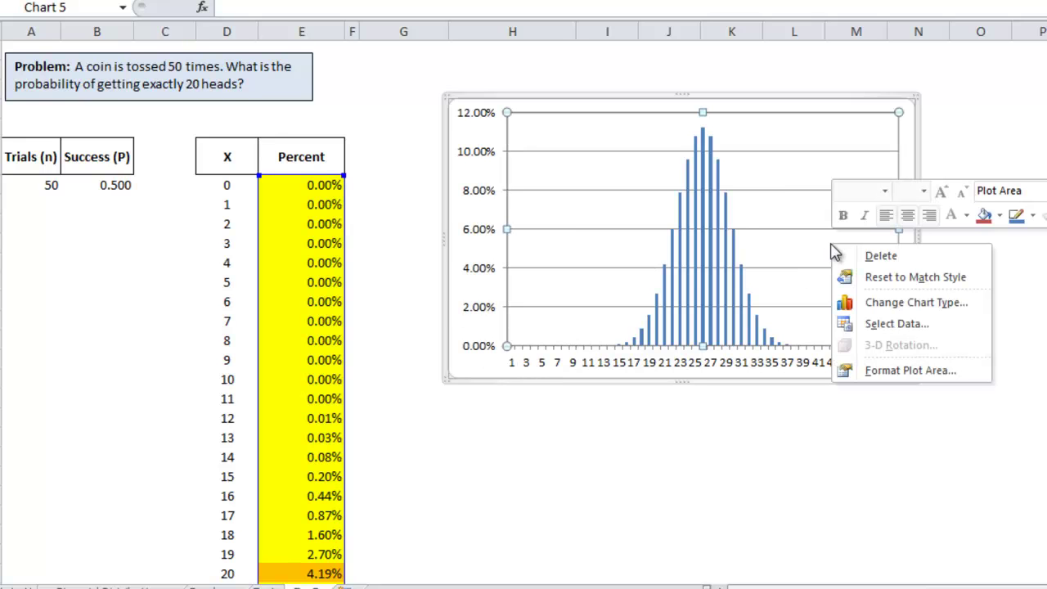
left_click(896, 325)
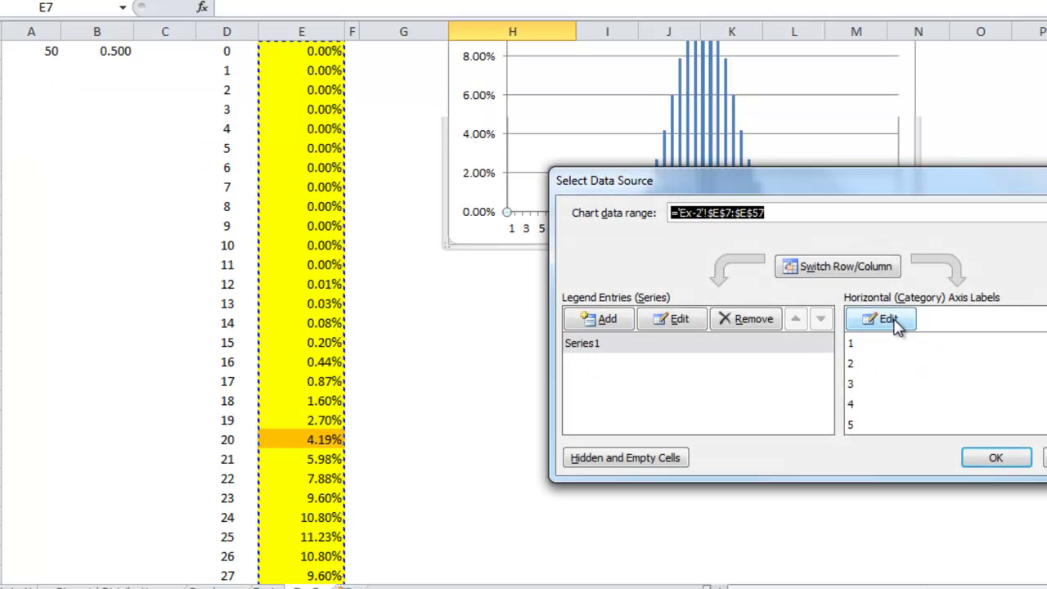
left_click(890, 322)
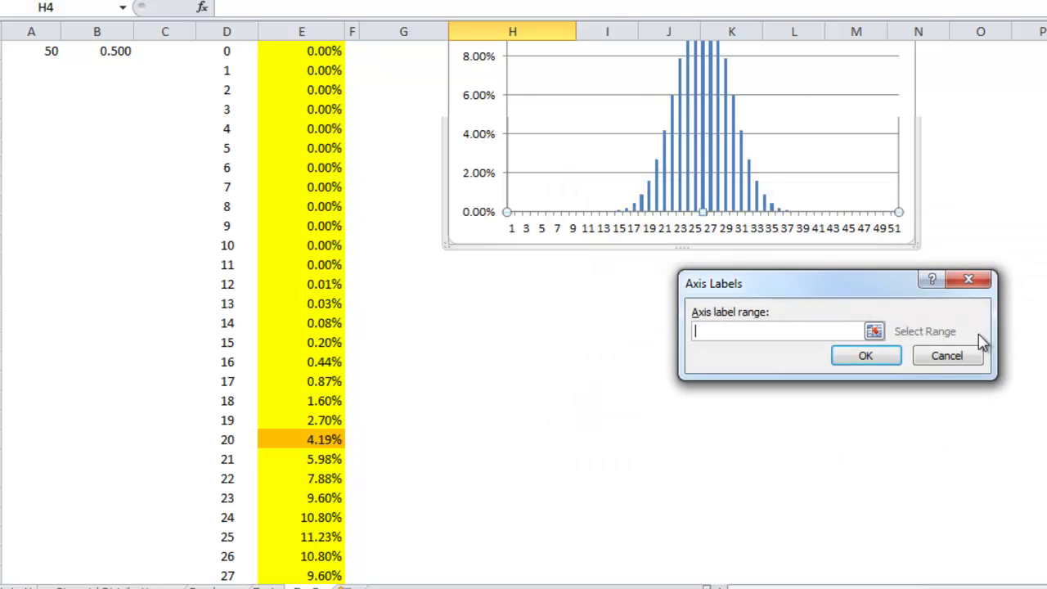
left_click(879, 329)
scroll(319, 171, "up", 3)
left_click(232, 193)
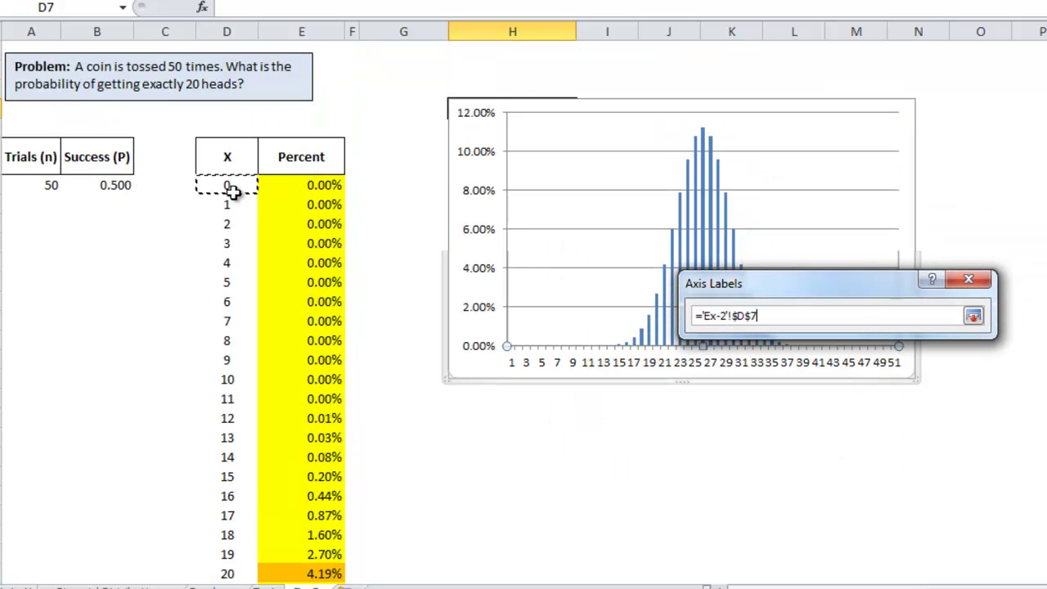
key("ctrl+shift+Down")
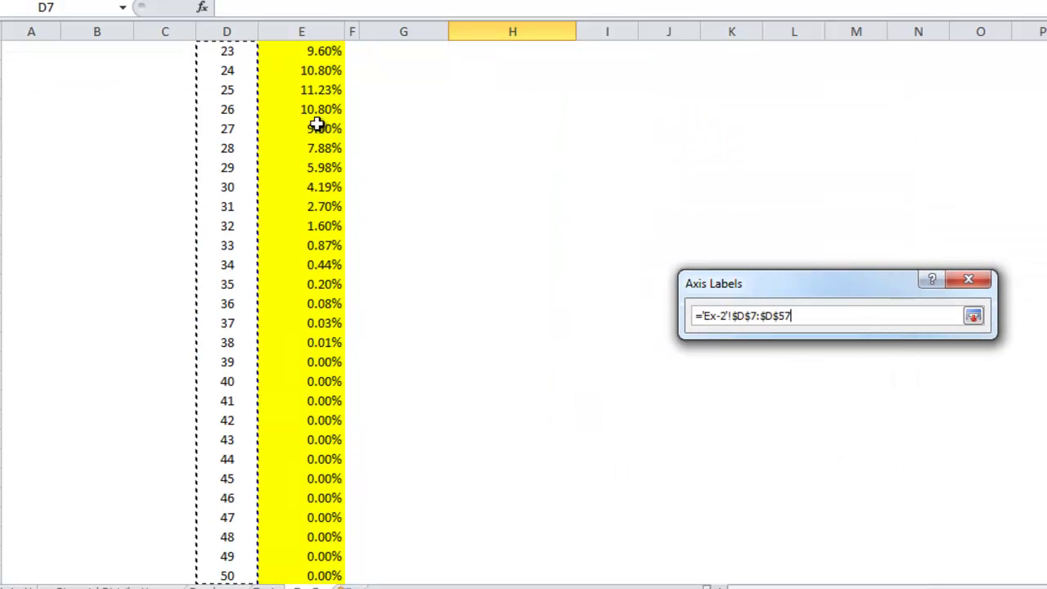
left_click(973, 316)
left_click(865, 359)
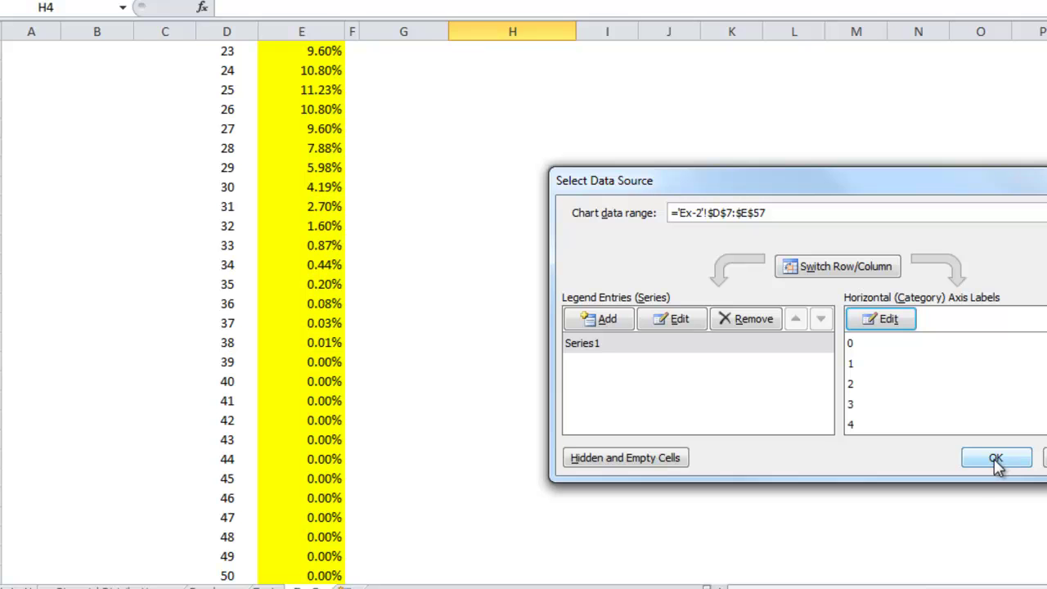
left_click(995, 460)
scroll(928, 327, "up", 10)
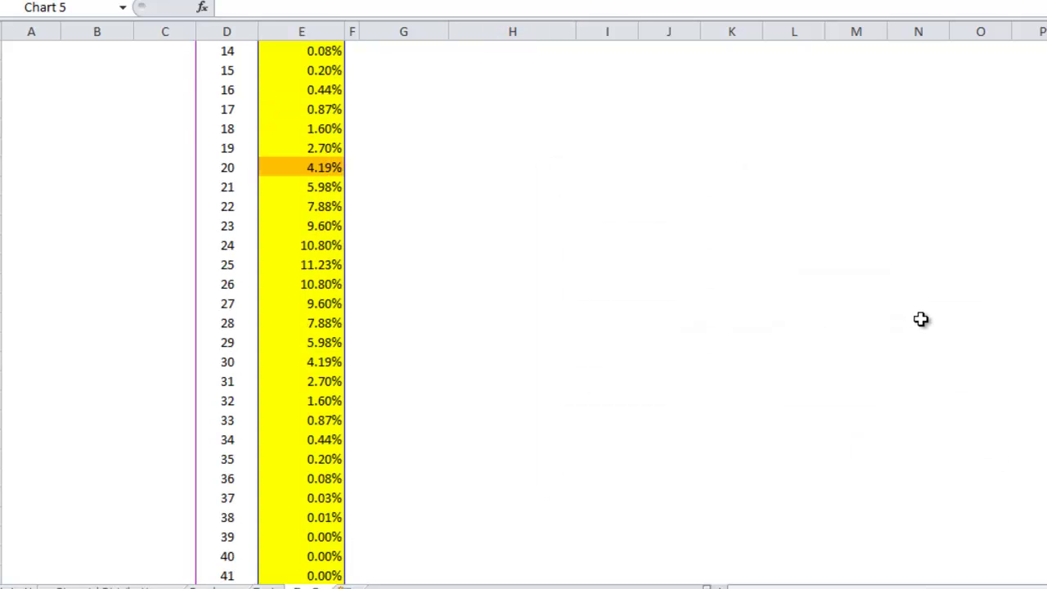
Step: Enlarge the column chart by stretching it toward the lower right
left_click(958, 358)
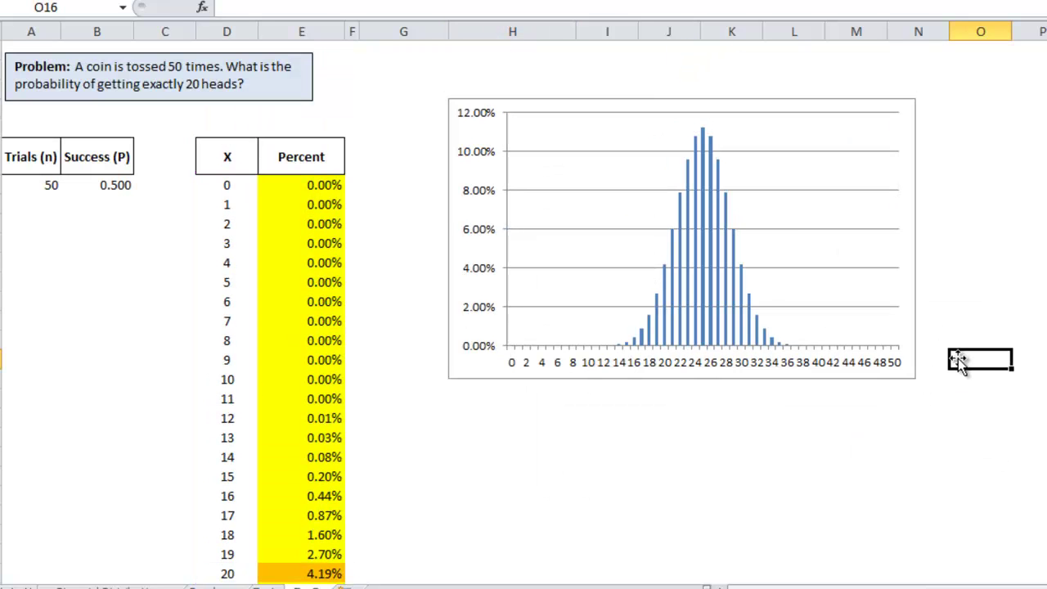
left_click(918, 380)
left_click_drag(918, 379, 1046, 533)
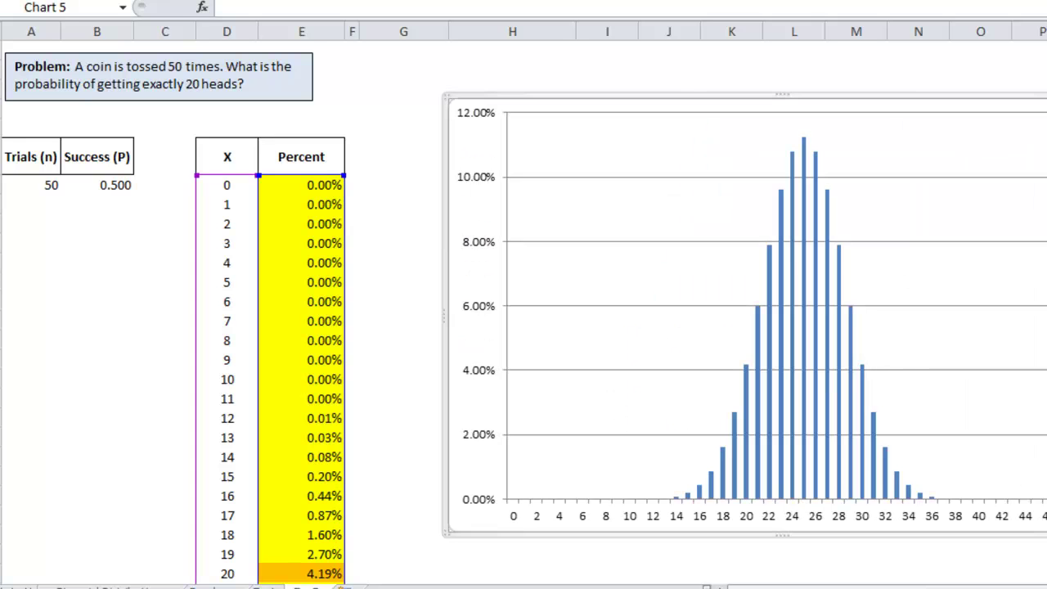
key("Escape")
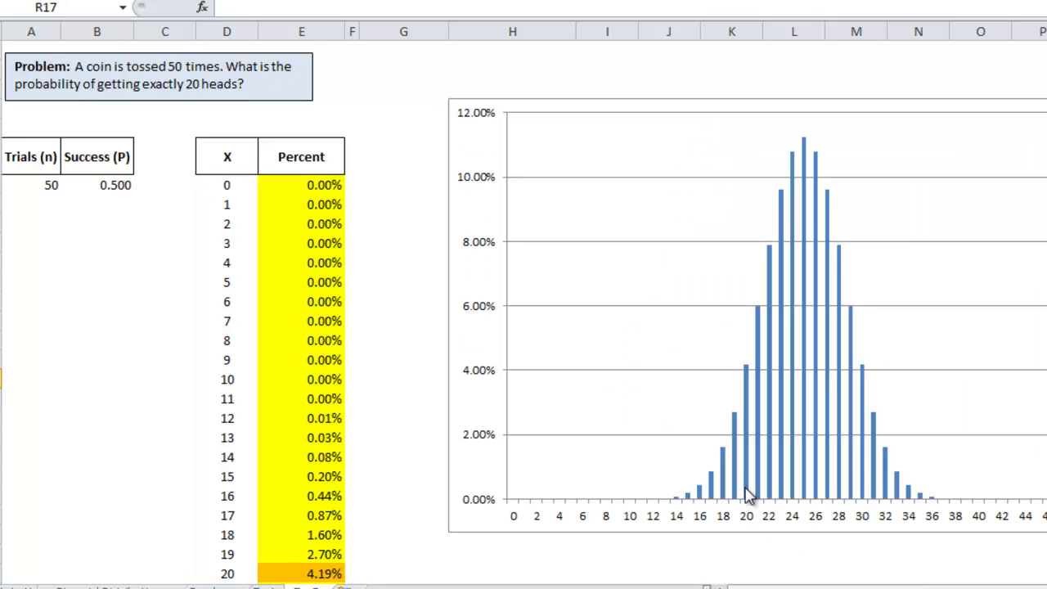
mouse_move(746, 488)
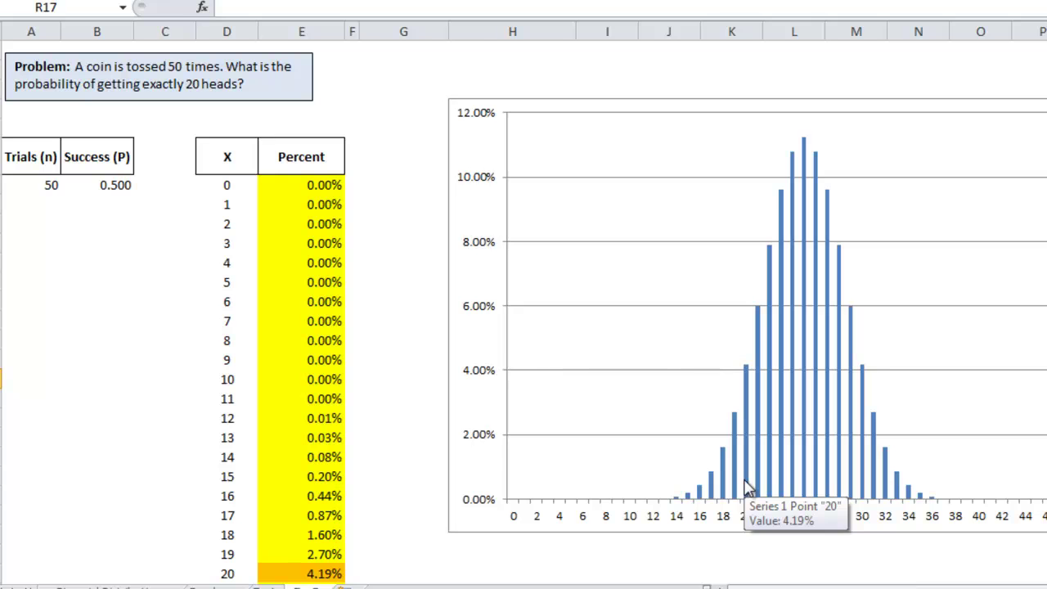